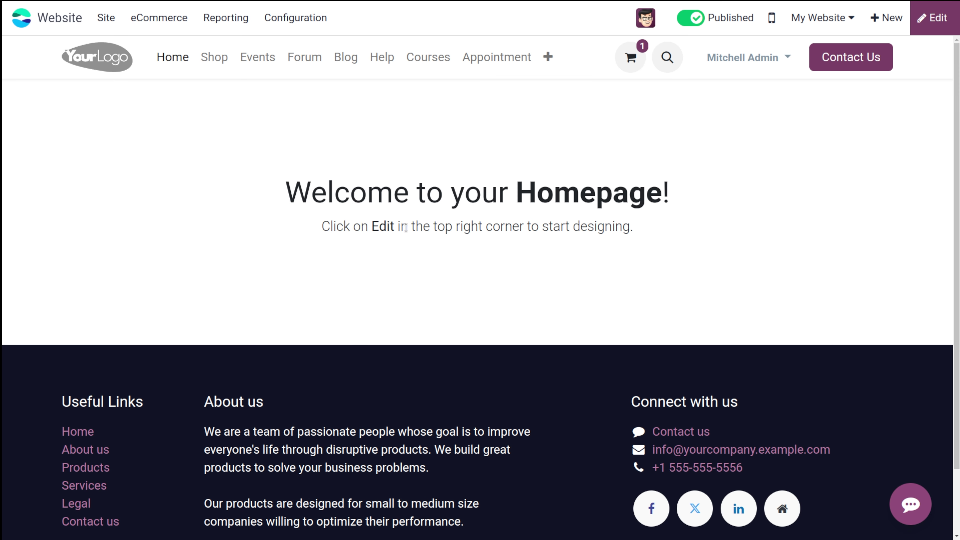
- Go from the Shop to the eCommerce backend Products list
click(223, 58)
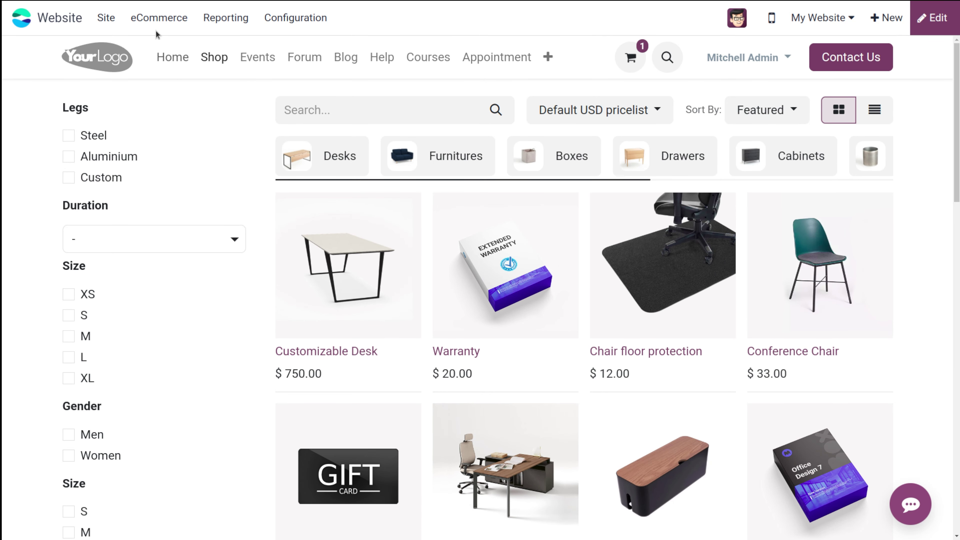
click(158, 19)
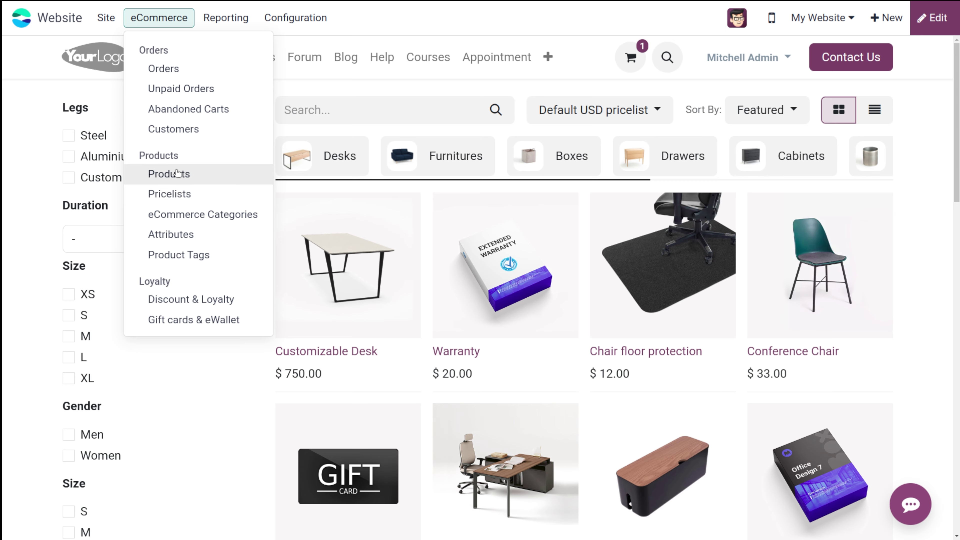
click(169, 173)
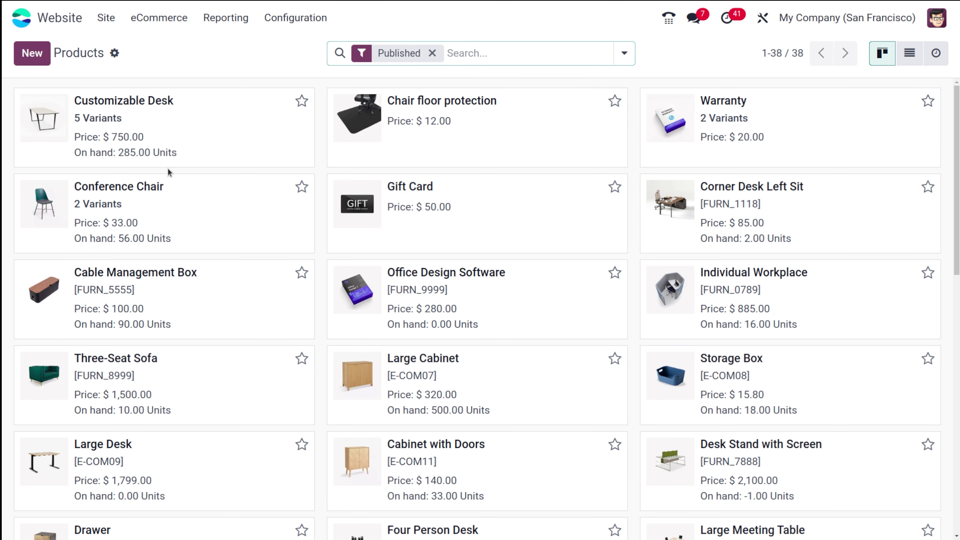
- Create a new product named ROSES and star it as a favourite
click(33, 61)
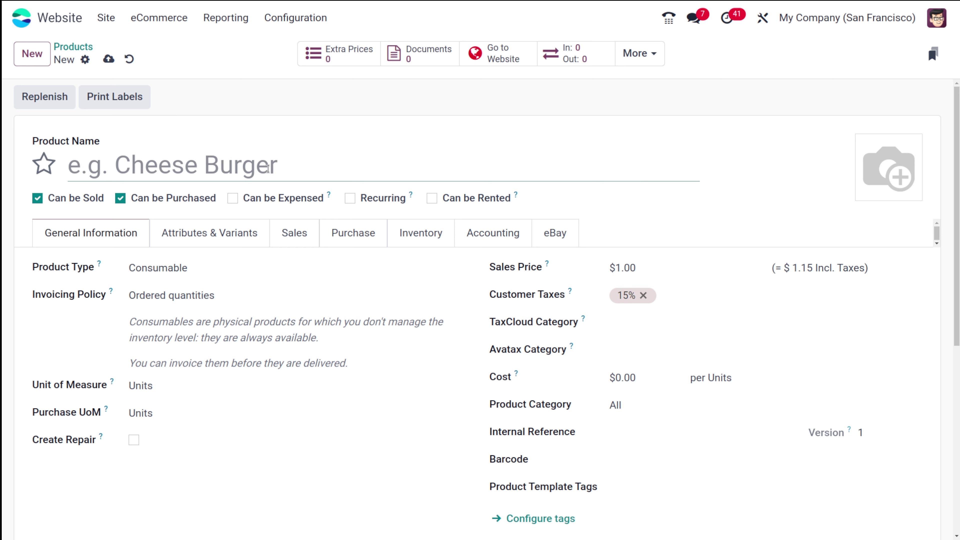
text(RO)
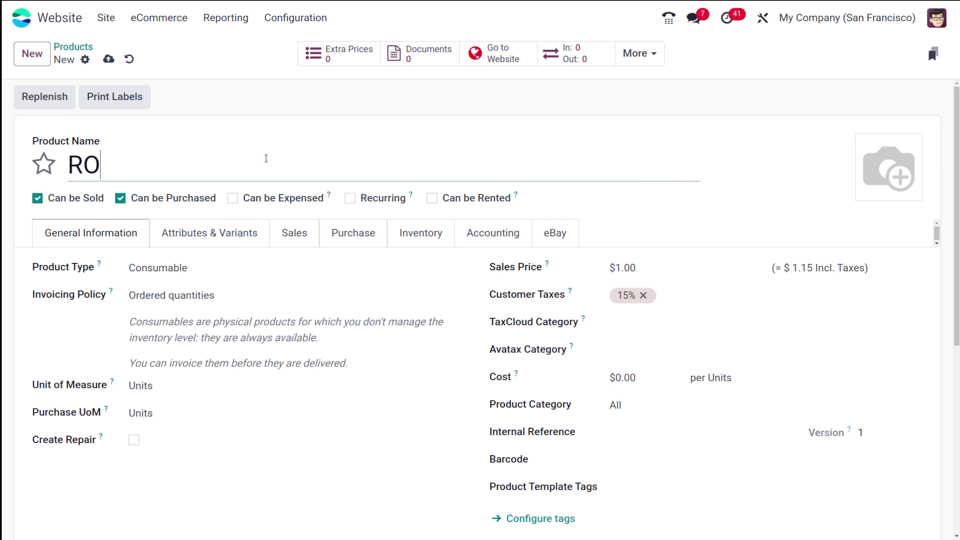
text(SES)
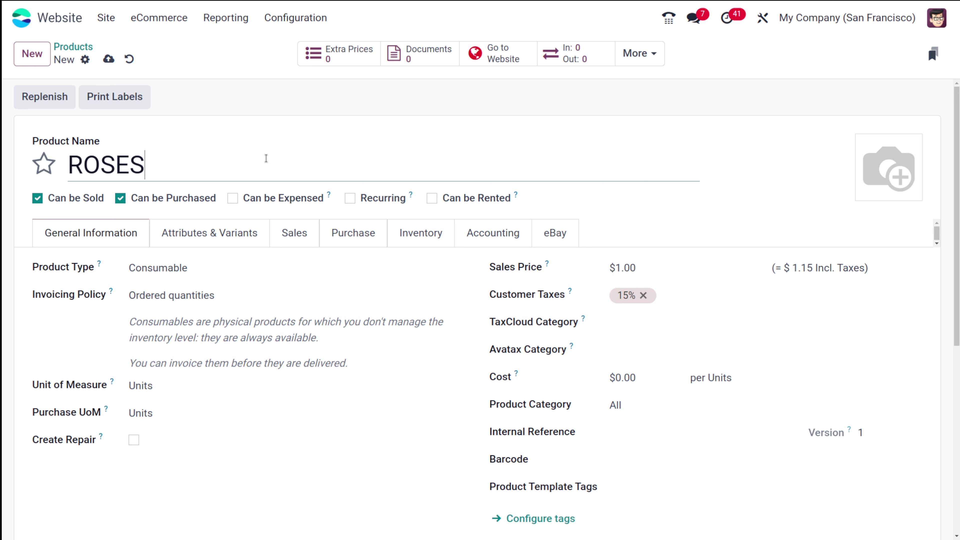
click(40, 164)
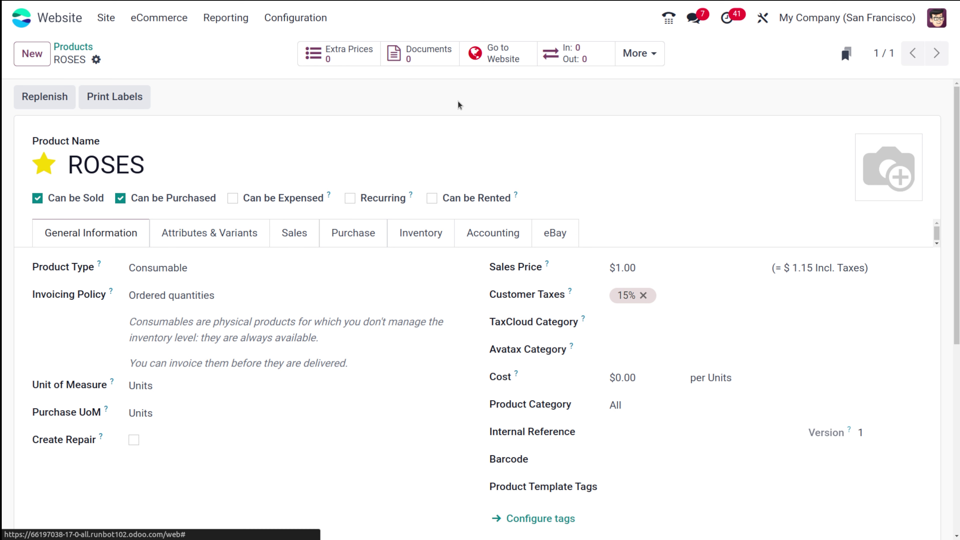
- Preview the unpublished ROSES page on the website at $1.00, then return to eCommerce Products
click(502, 53)
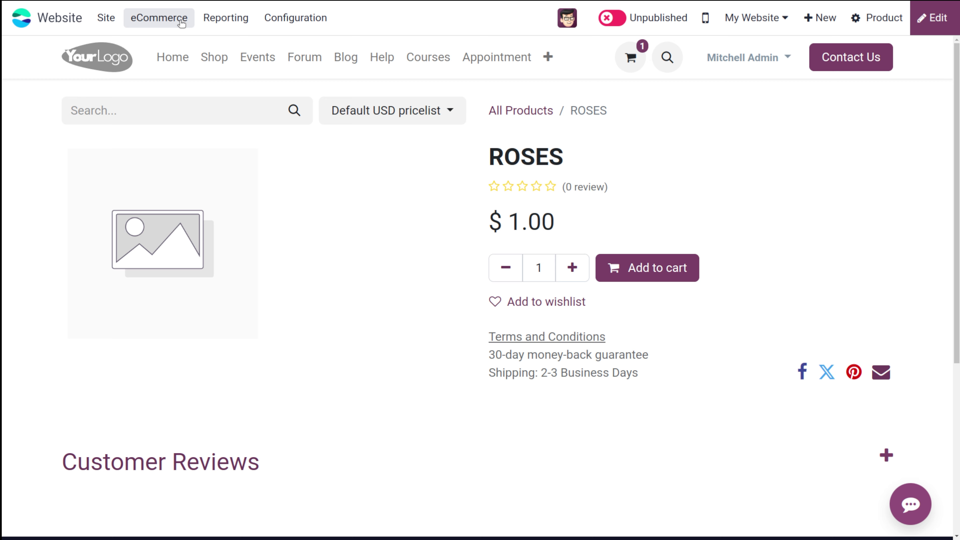
click(188, 24)
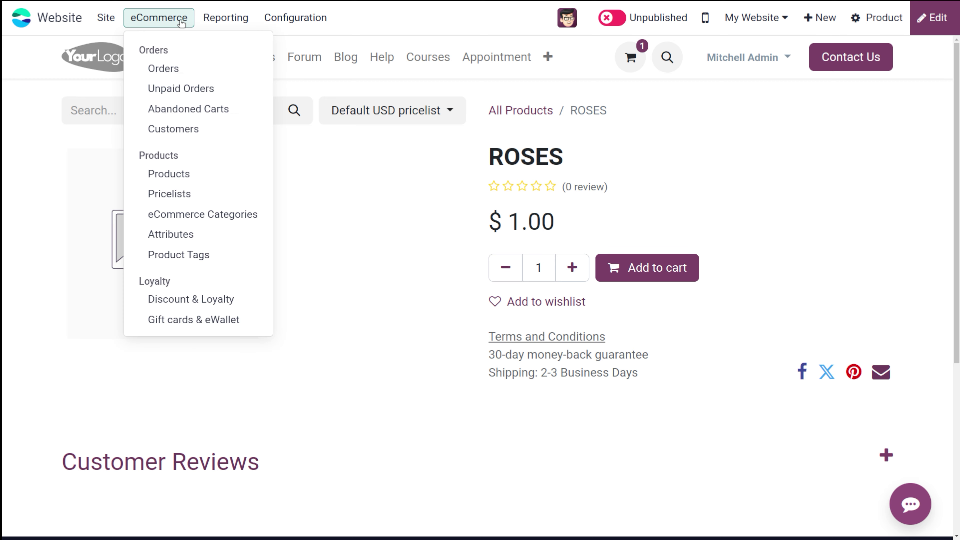
click(184, 174)
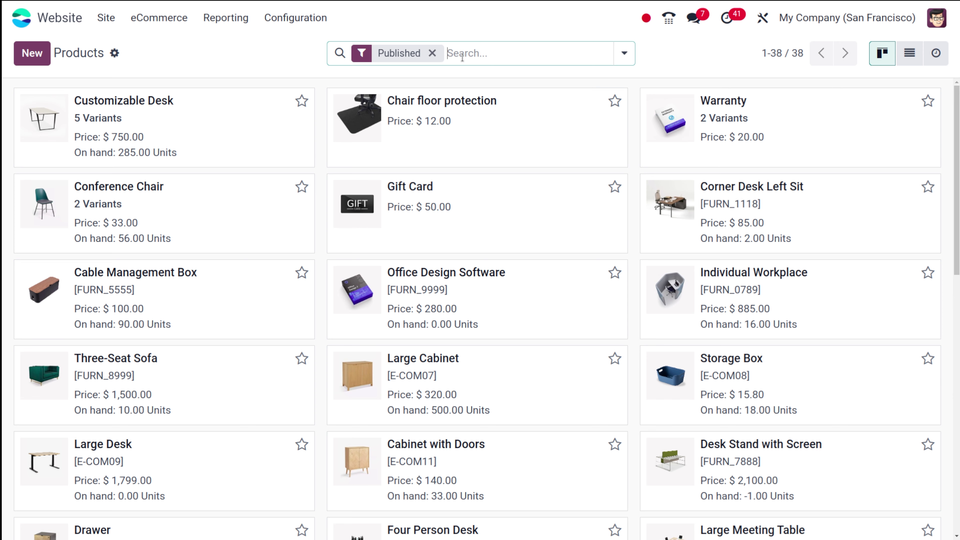
- Find ROSES among all products and set its Product Type to Storable Product
click(432, 53)
text(ROSES)
key(Return)
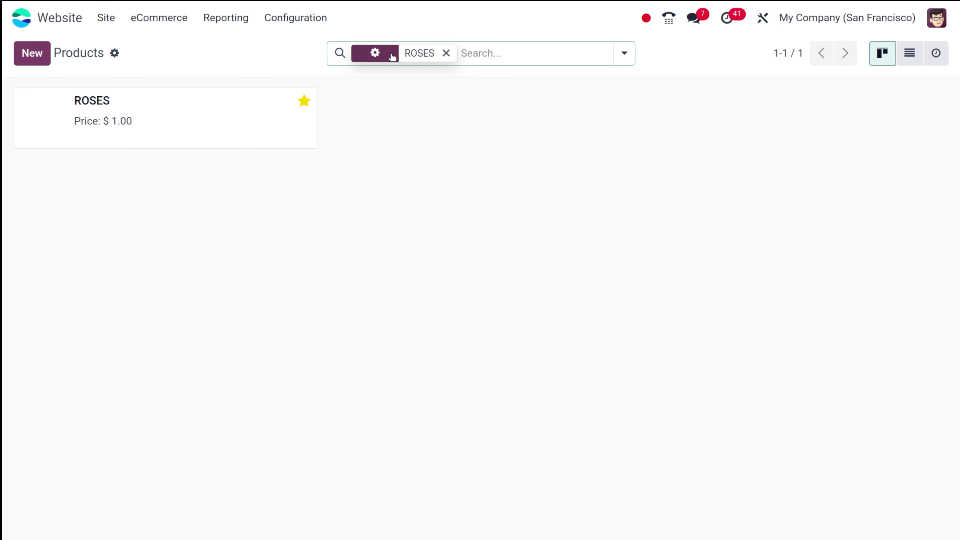
click(214, 110)
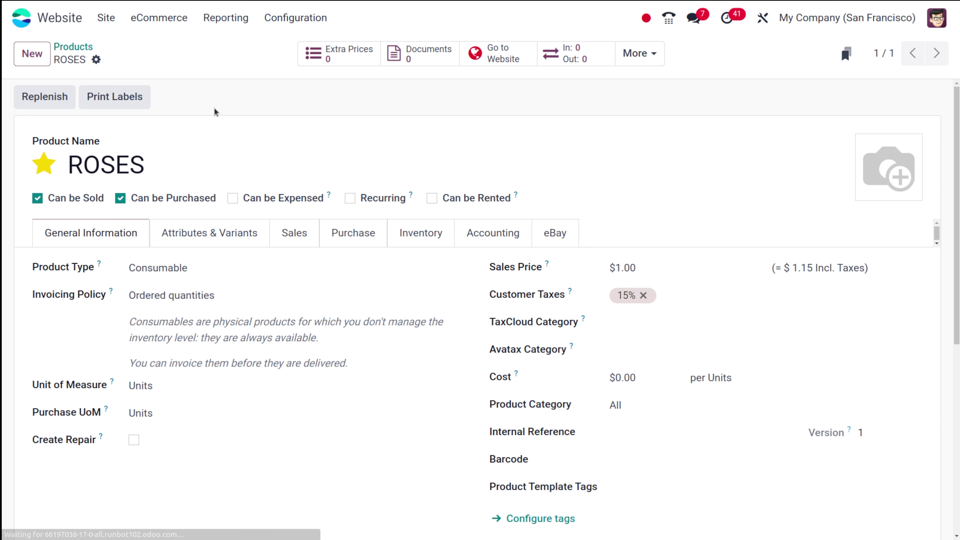
click(189, 268)
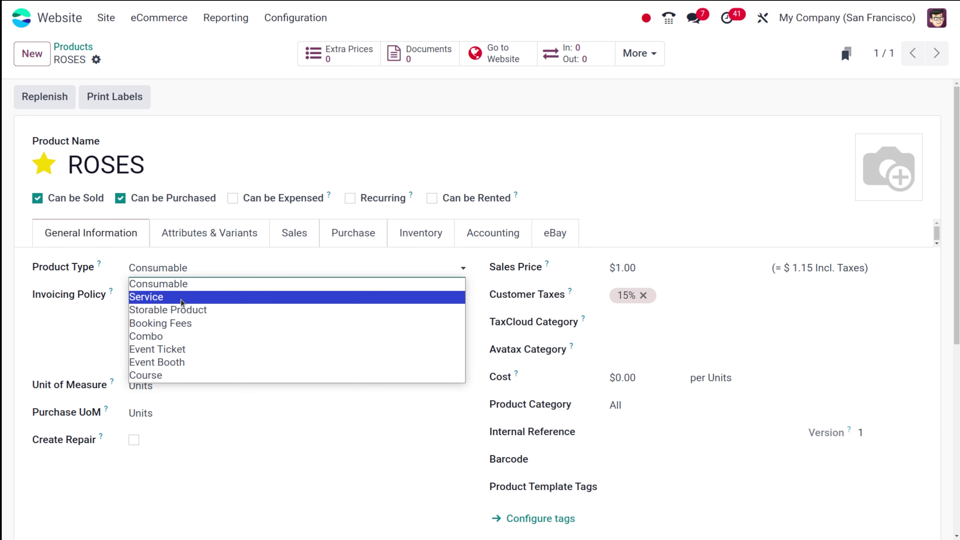
click(184, 310)
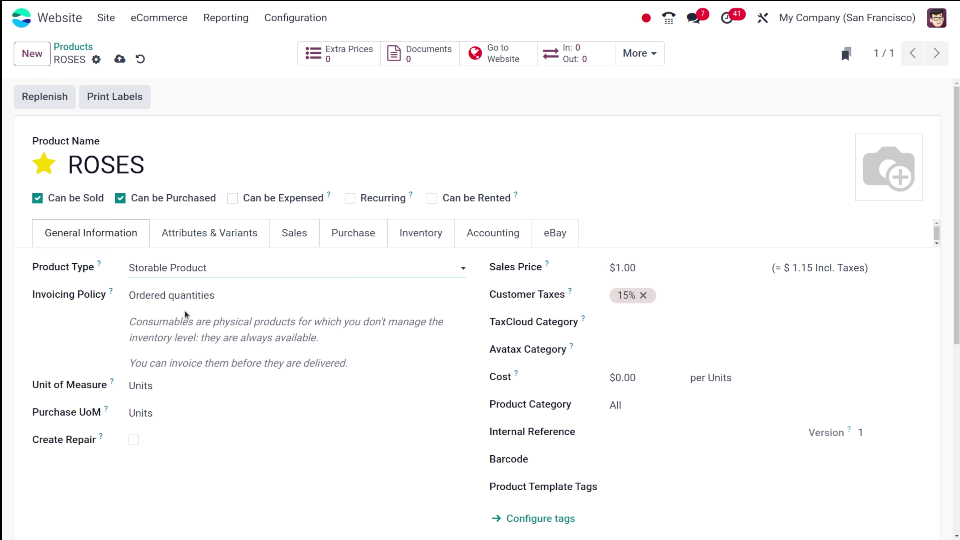
- Add a Color attribute line with Pink and White values to ROSES
click(218, 241)
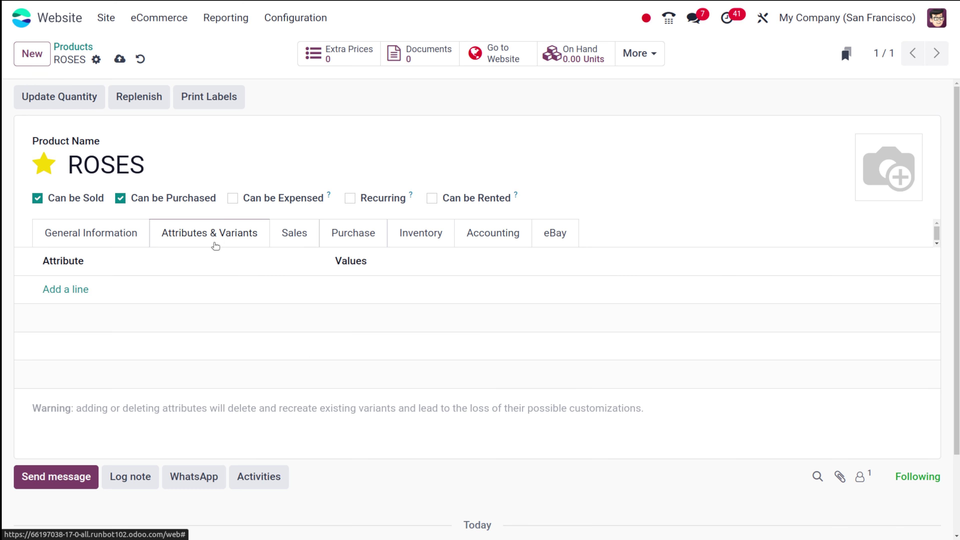
click(73, 288)
text(COL)
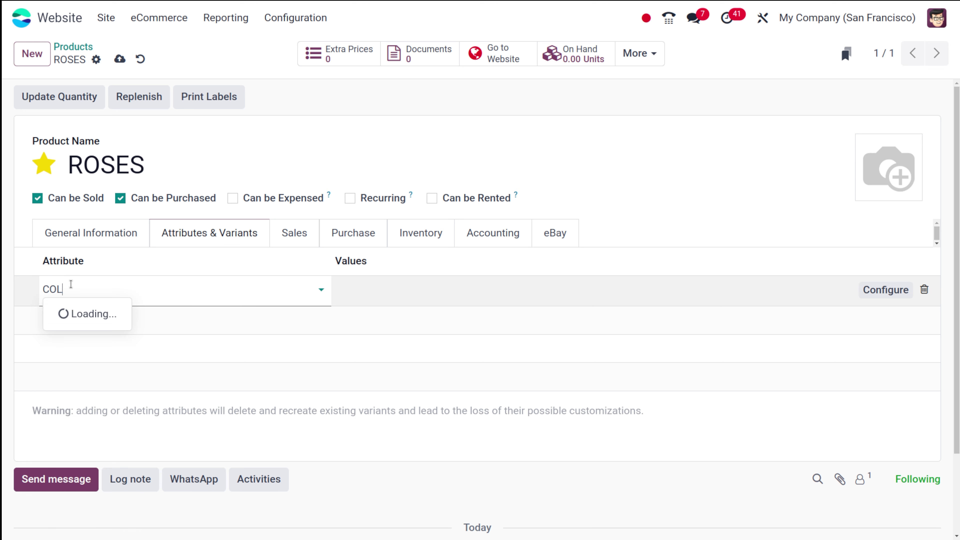
key(BackSpace)
key(BackSpace)
click(99, 318)
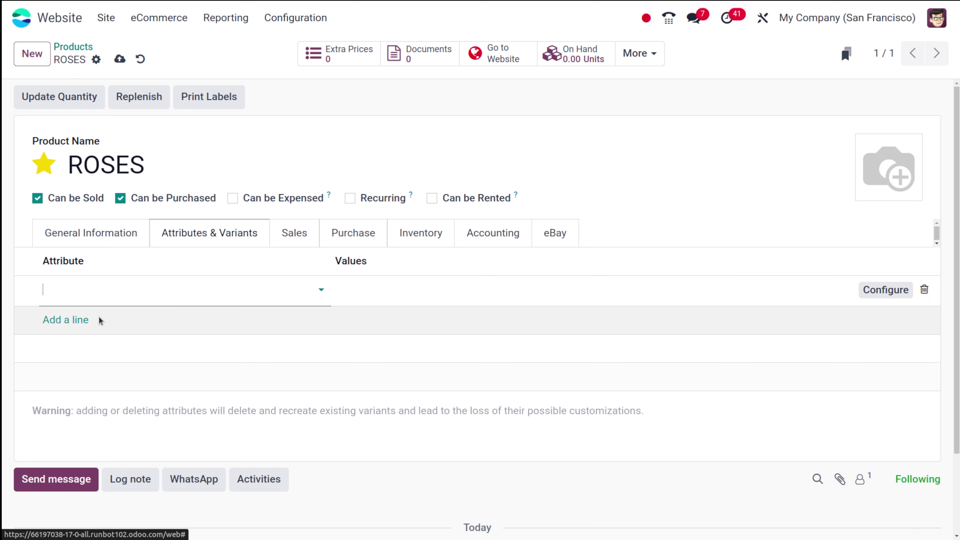
click(381, 289)
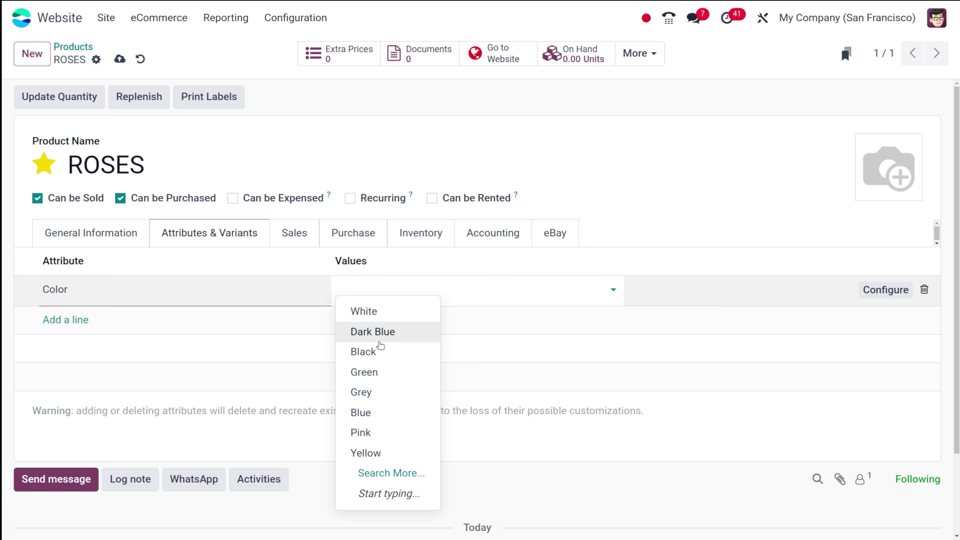
click(371, 435)
click(423, 288)
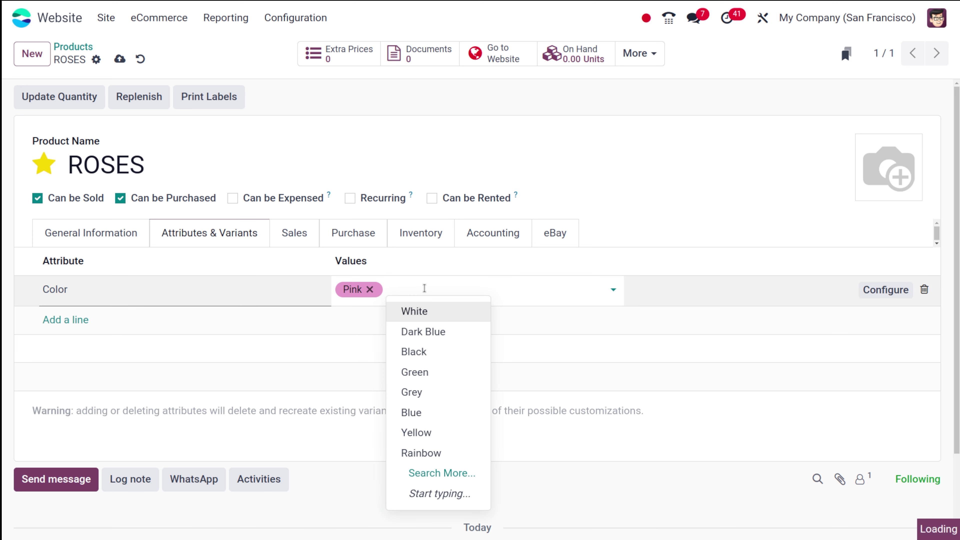
click(428, 309)
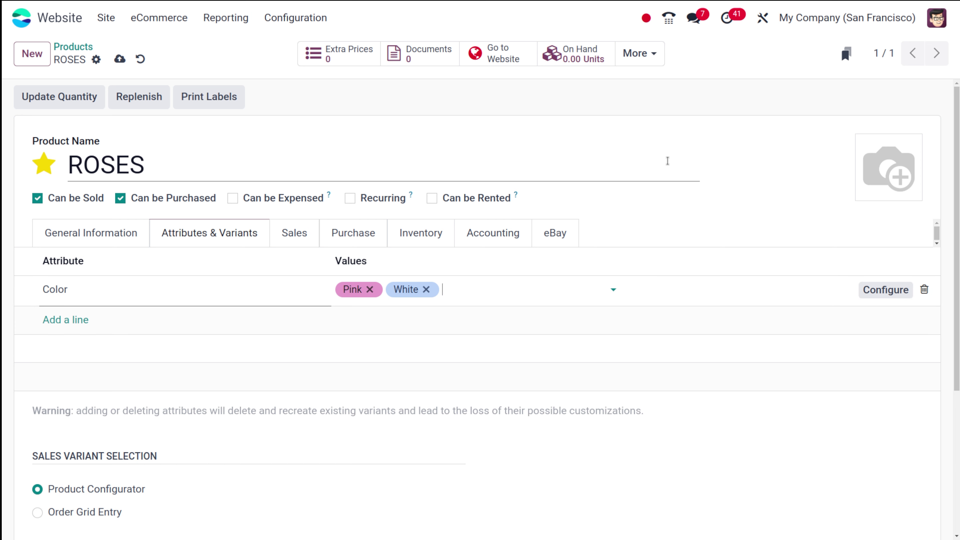
click(774, 197)
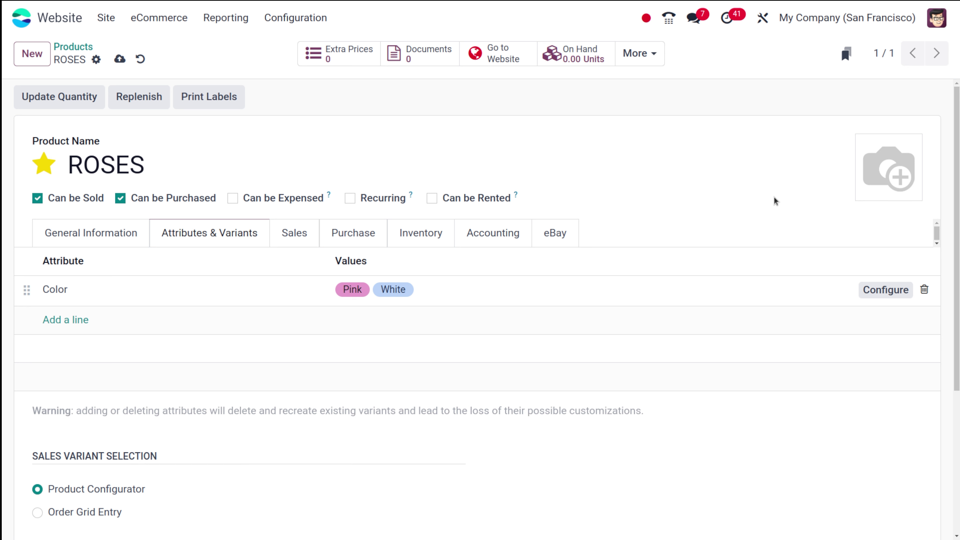
- Save ROSES, check its empty on-hand stock with the Internal Locations and On Hand filters cleared, and return to its form
click(589, 53)
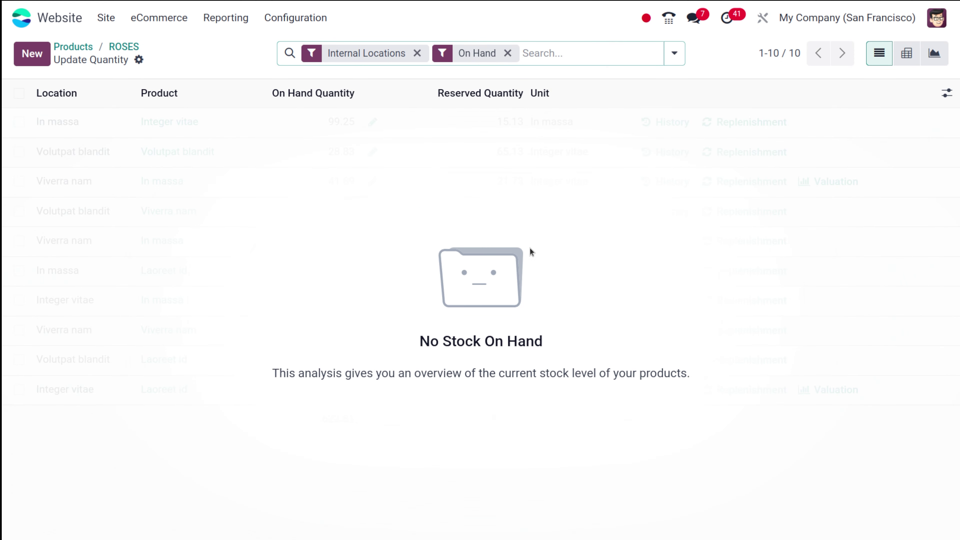
click(947, 93)
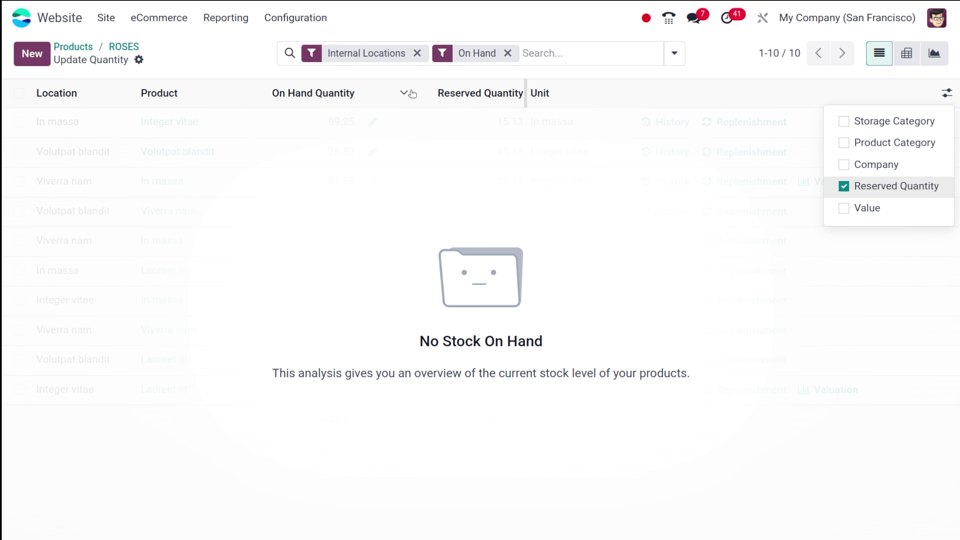
click(632, 98)
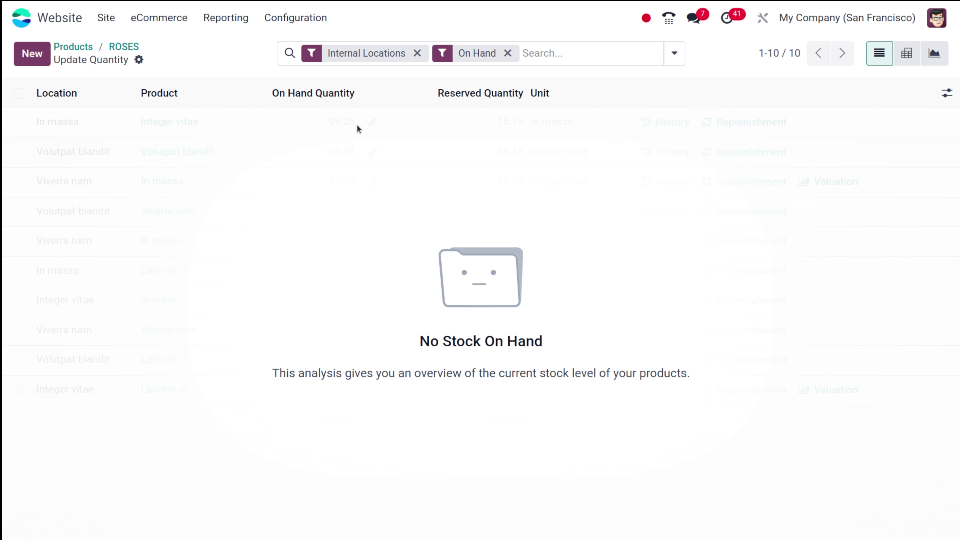
click(417, 53)
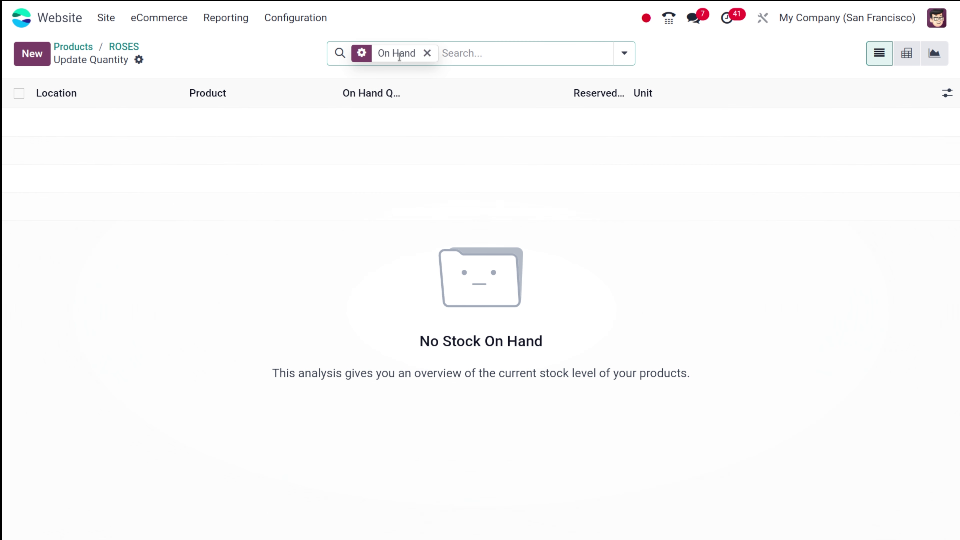
click(427, 53)
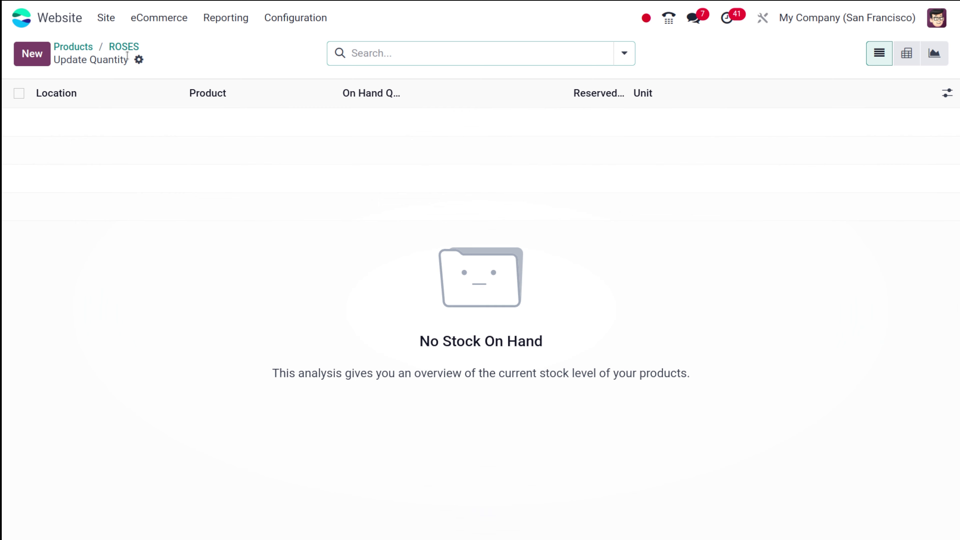
click(19, 93)
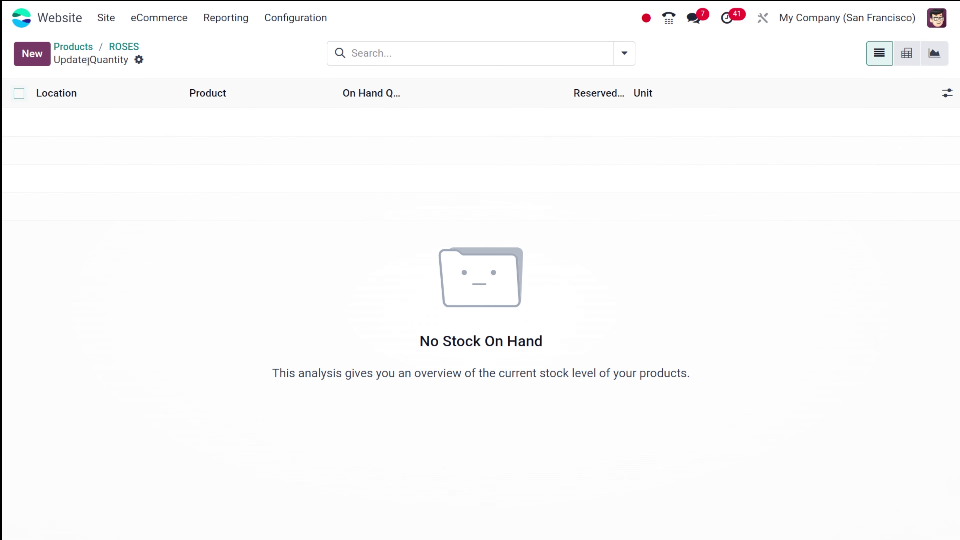
click(118, 49)
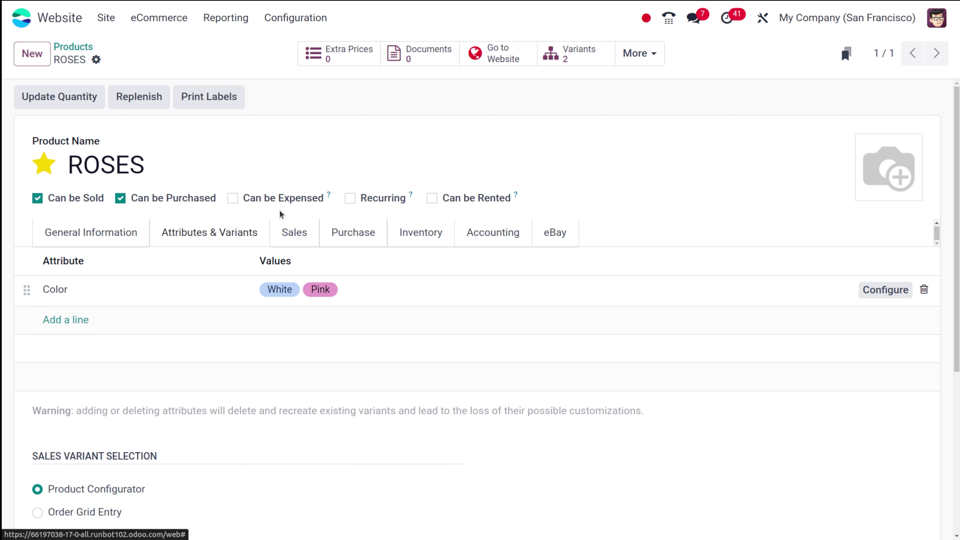
- On the Sales tab, set Customized Cabinet as an optional product for ROSES
scroll(276, 401, down, 1)
scroll(261, 232, up, 1)
click(308, 232)
click(237, 314)
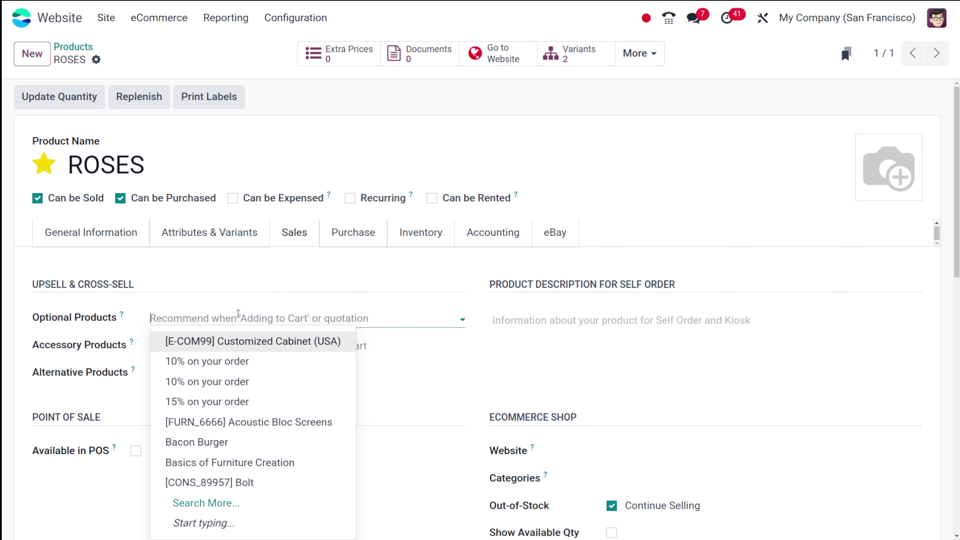
click(182, 299)
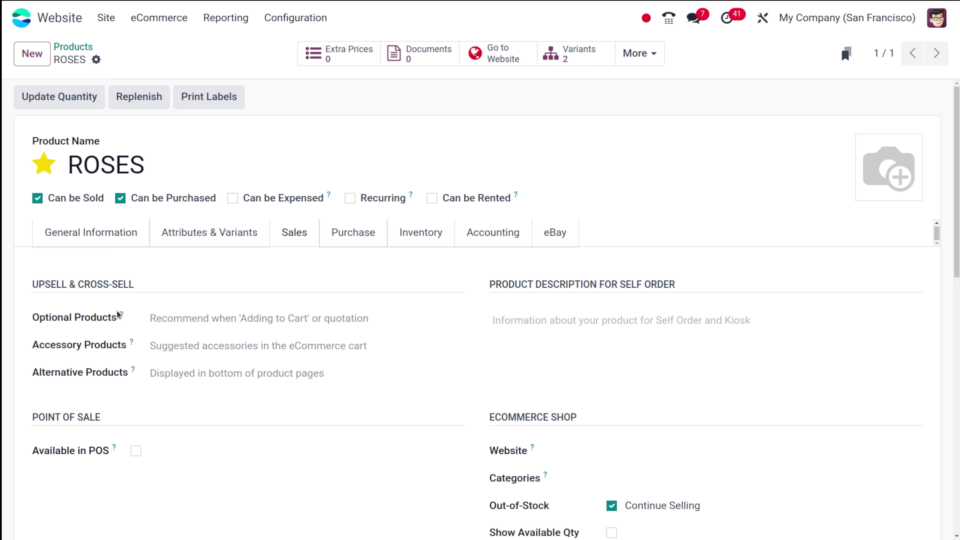
mouse_move(123, 315)
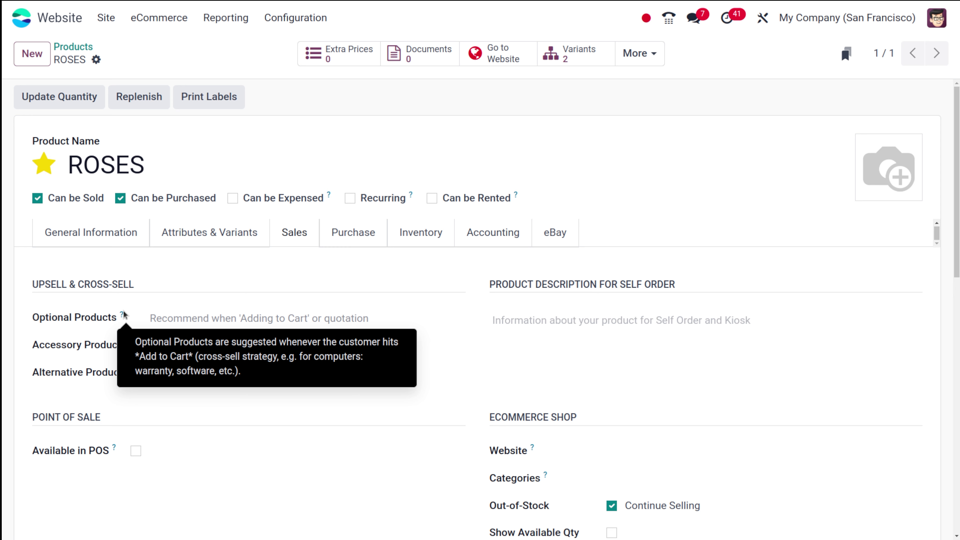
mouse_move(128, 342)
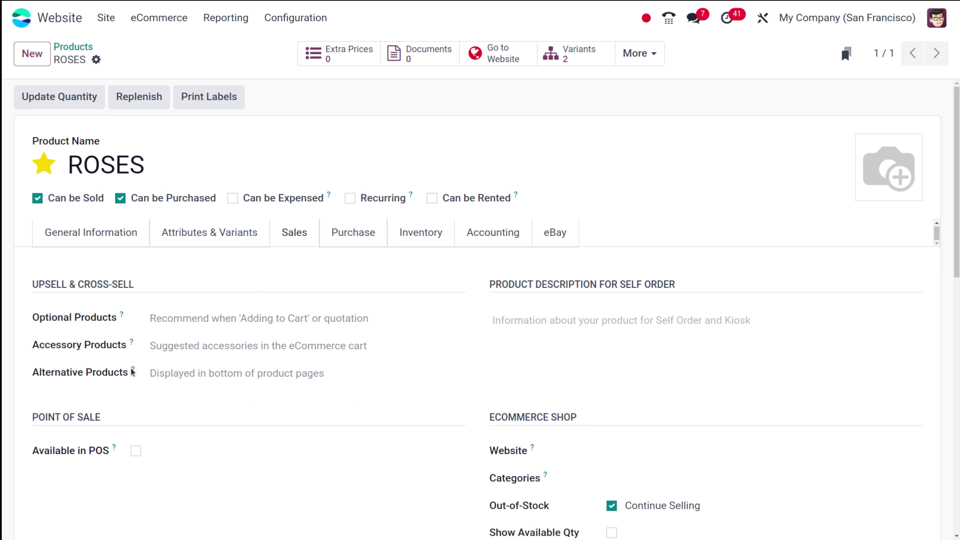
mouse_move(132, 372)
click(187, 320)
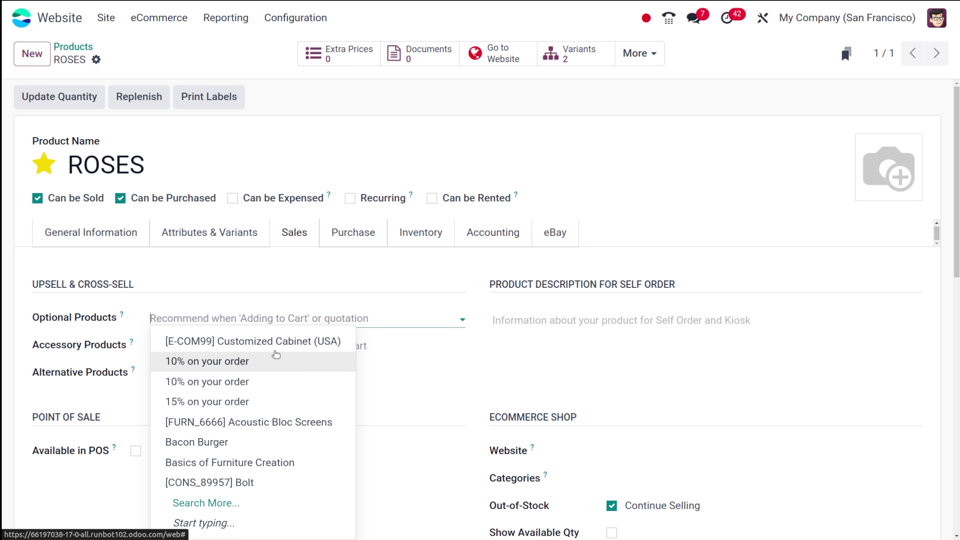
click(278, 341)
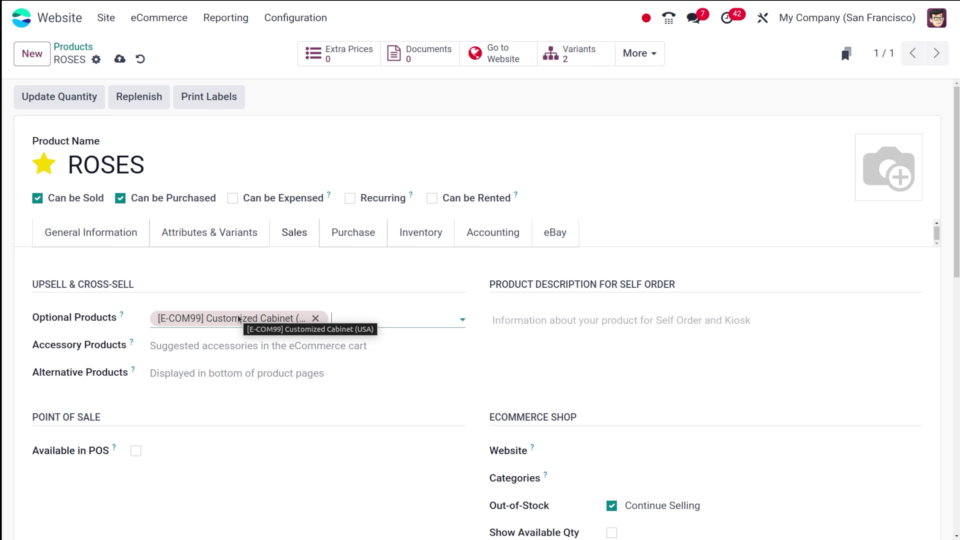
- Add Whiteboard Pen as accessory and Basics of Furniture Creation as alternative, then save
click(217, 344)
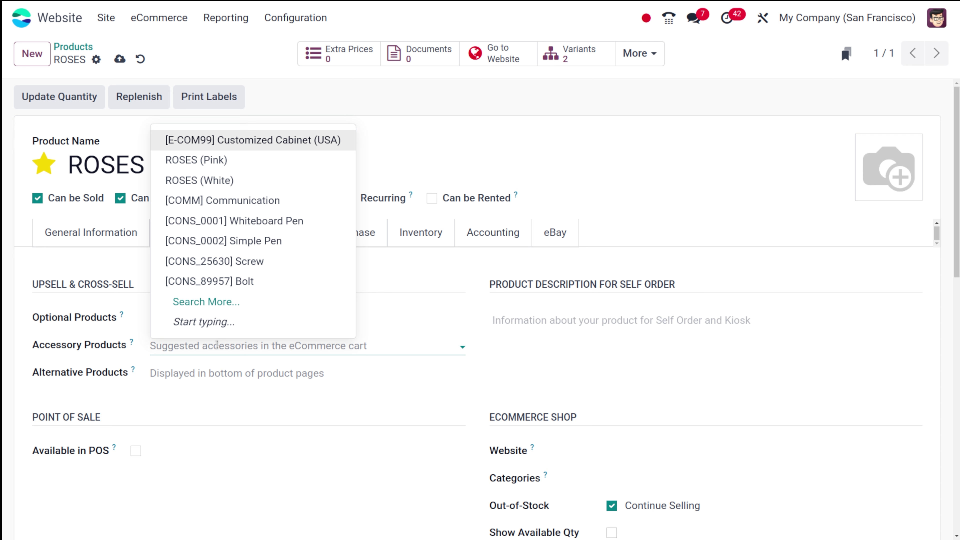
click(249, 223)
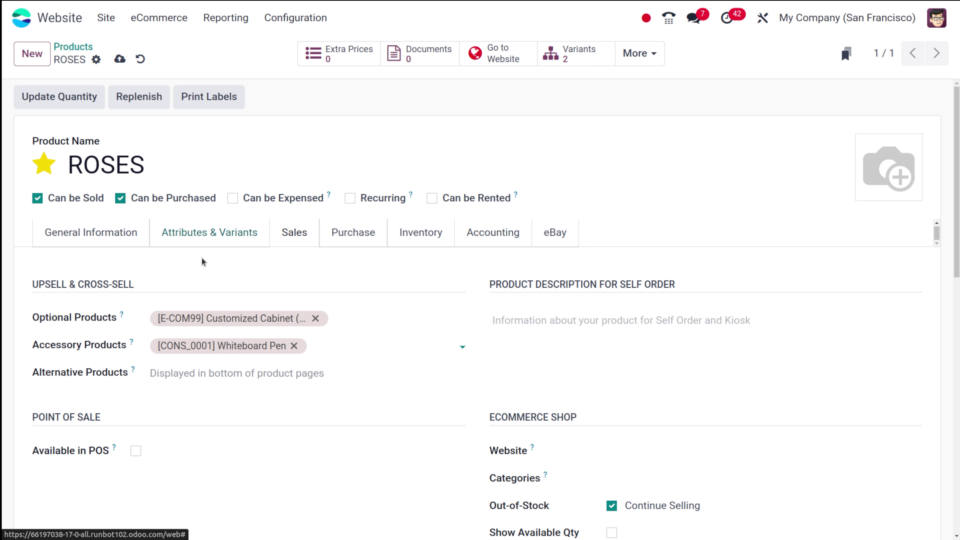
click(248, 370)
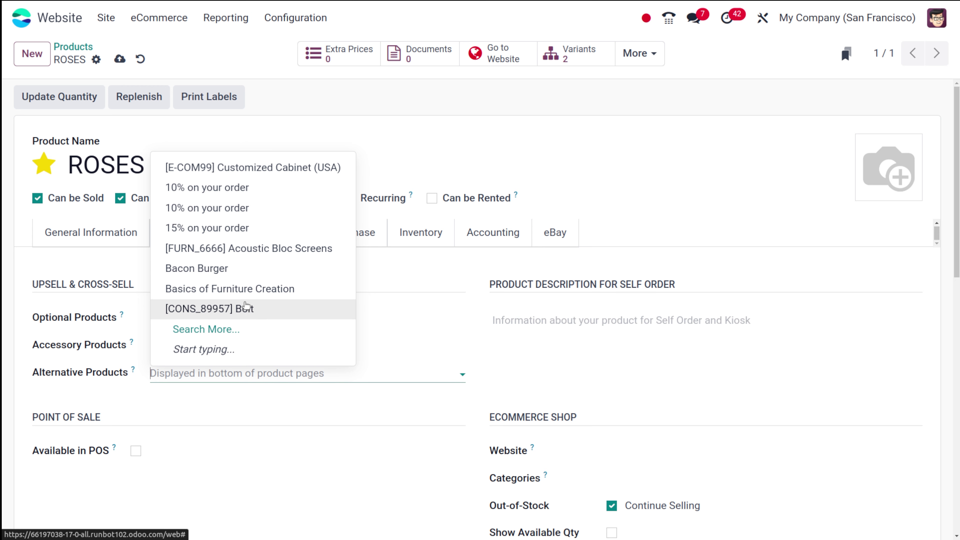
click(237, 288)
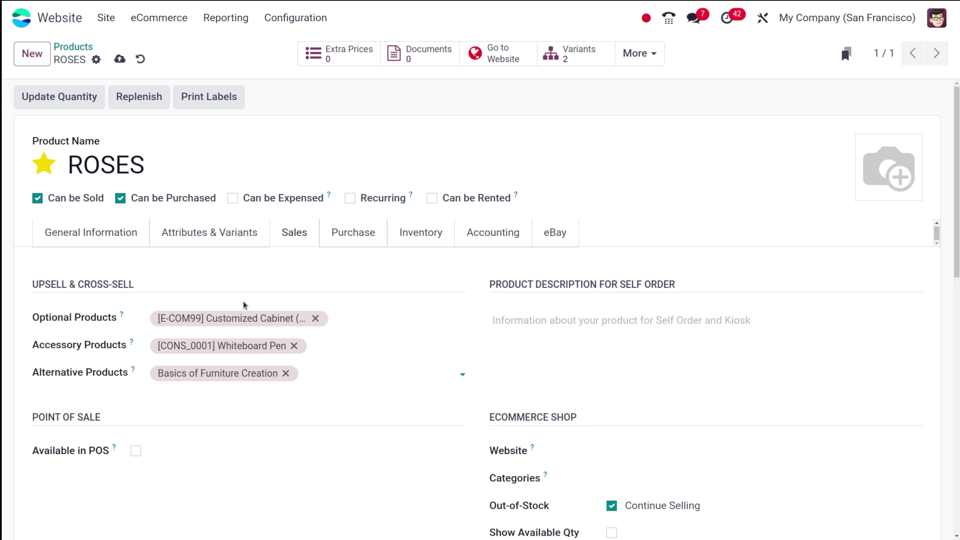
scroll(416, 424, down, 5)
scroll(415, 424, up, 3)
scroll(416, 424, up, 3)
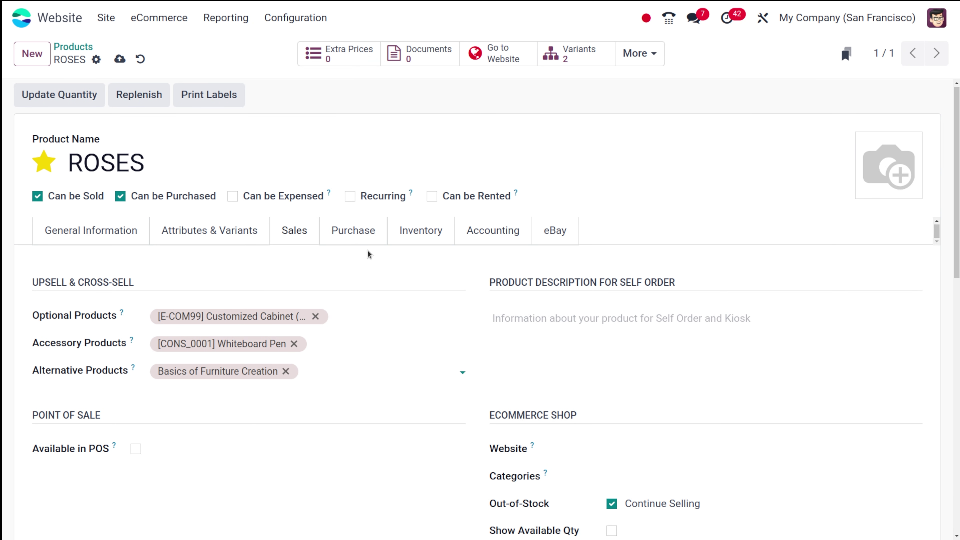
click(120, 58)
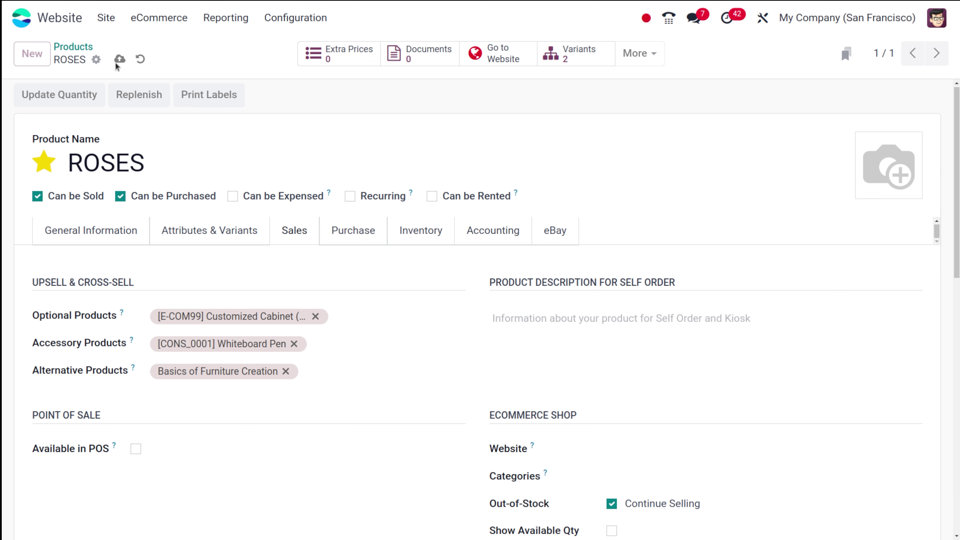
- Set the ROSES (White) on-hand quantity at WH/Stock to 10 and go back to the product
click(81, 90)
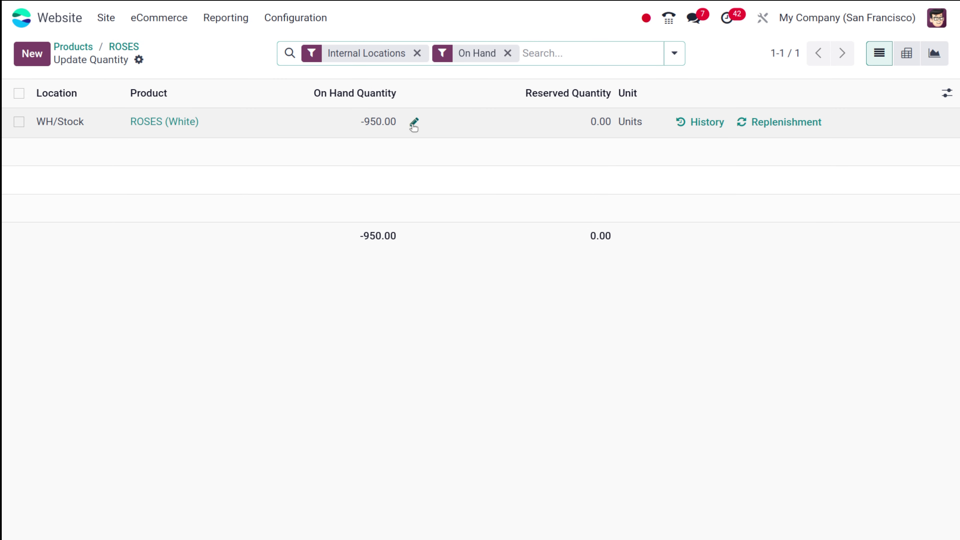
click(380, 122)
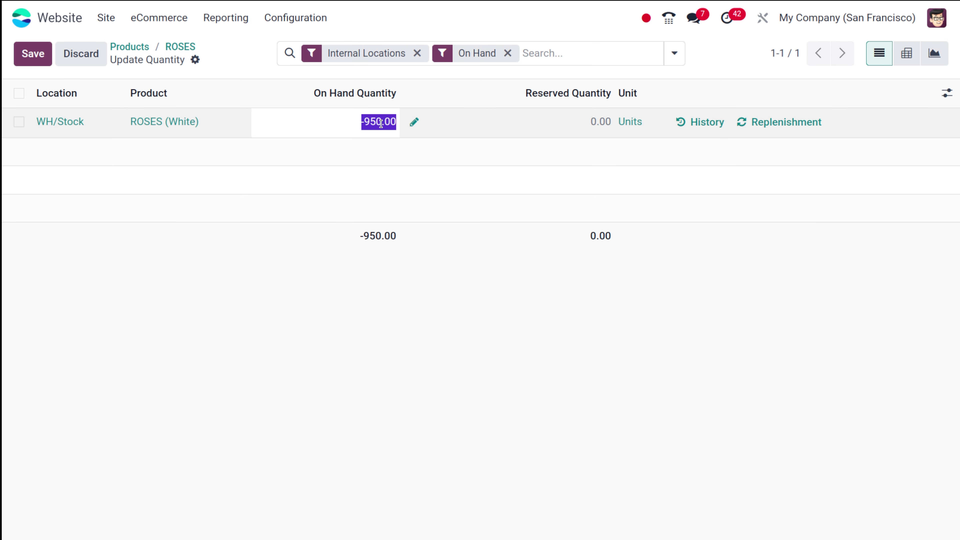
text(10)
click(465, 307)
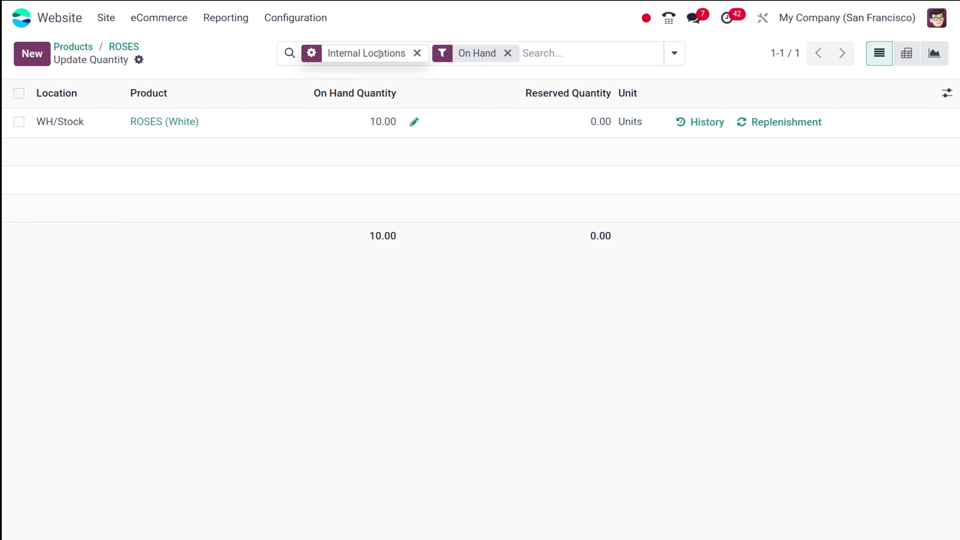
click(133, 47)
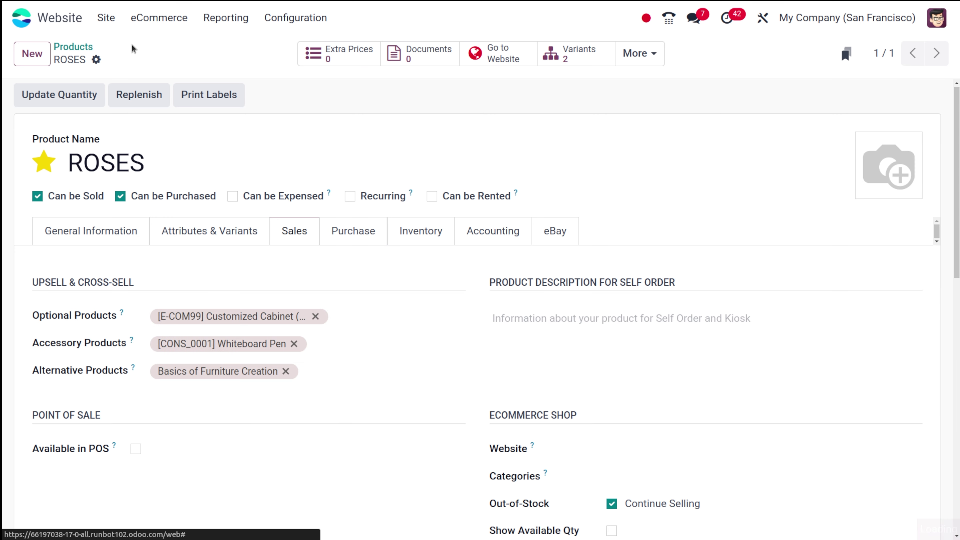
- Add one ROSES (White) at $1.00 to the website cart and proceed to the checkout overview
click(483, 54)
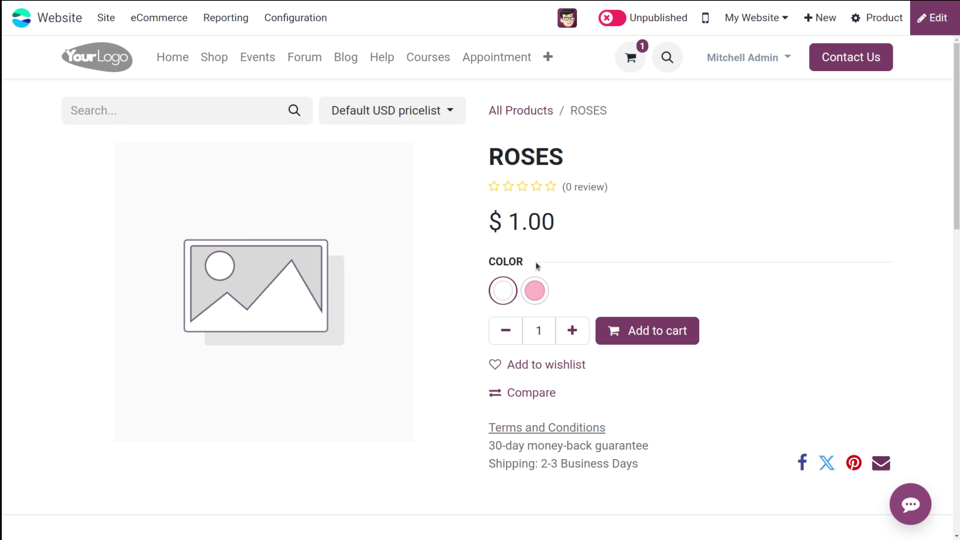
click(649, 329)
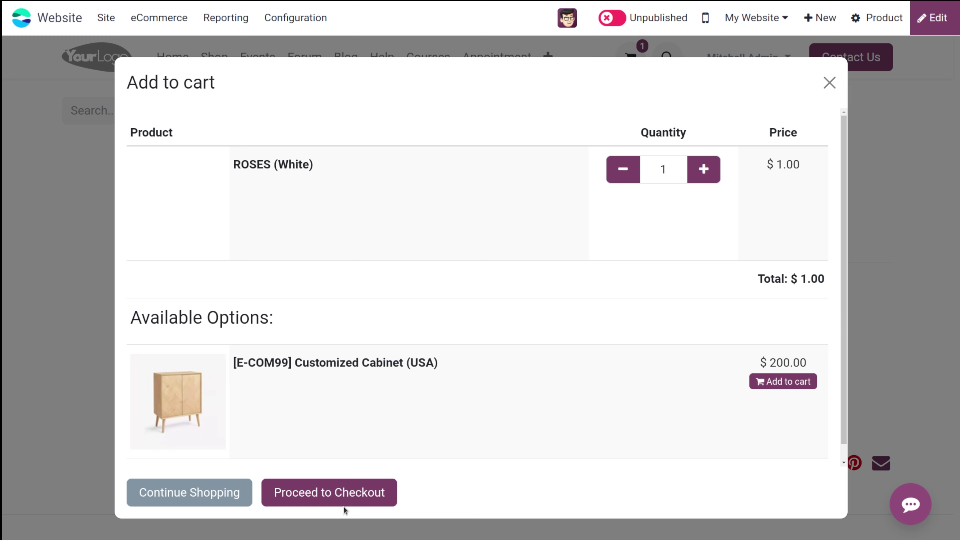
click(344, 496)
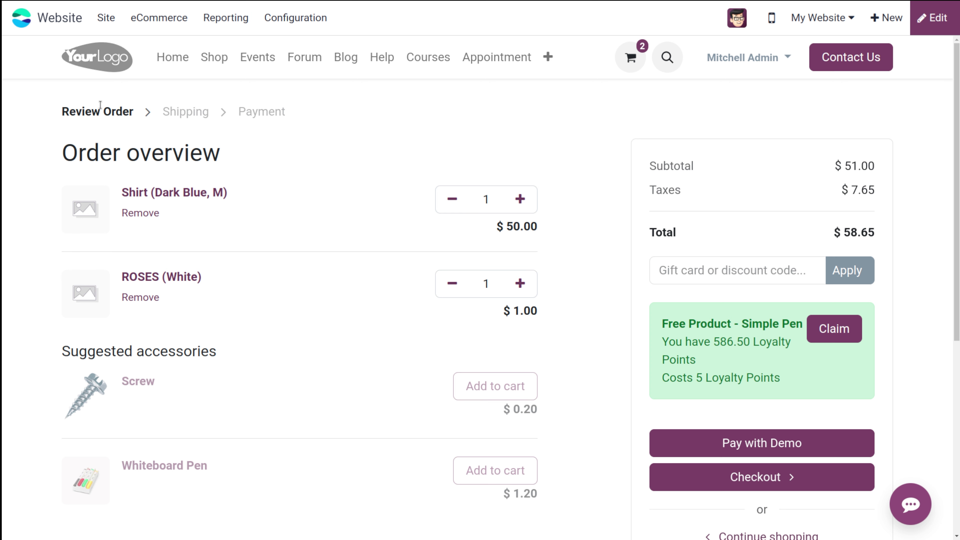
- Search backend Products for 'roses' without the Published filter and open ROSES
click(168, 22)
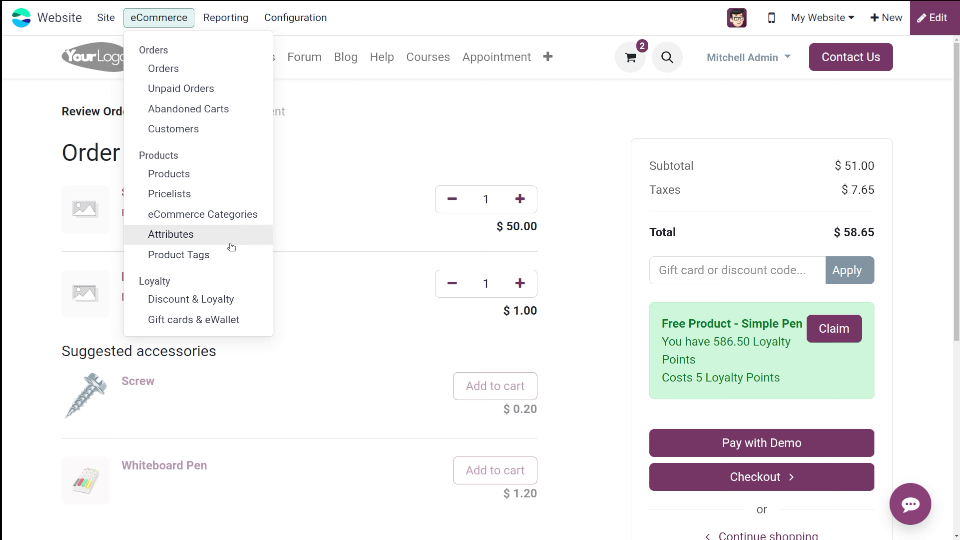
click(178, 171)
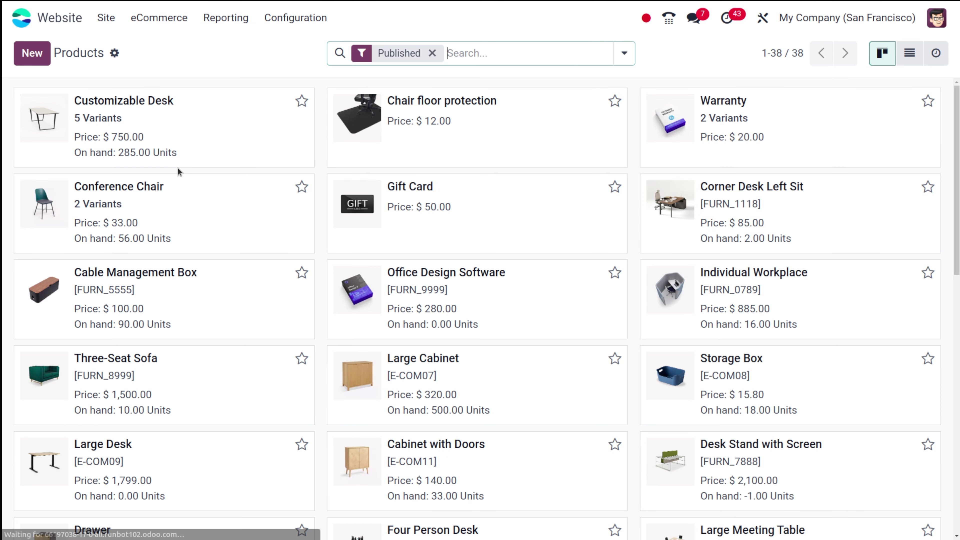
text(roses)
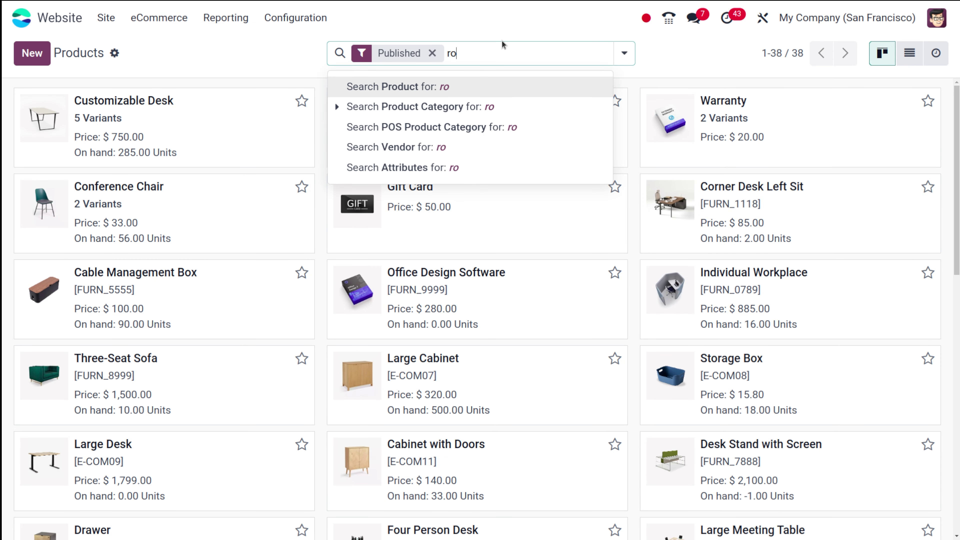
key(Return)
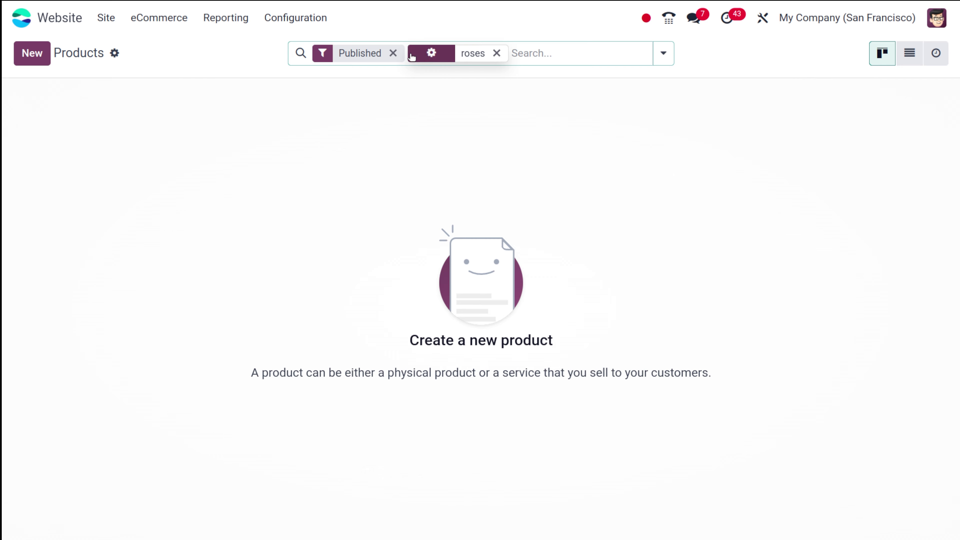
click(393, 53)
click(225, 117)
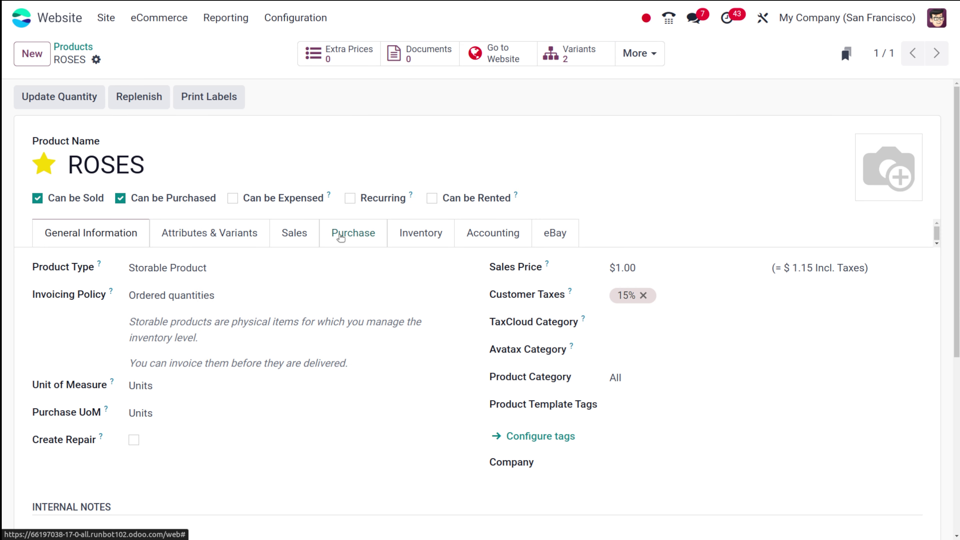
- Review the colour variants and the Sales tab's upsell and Continue Selling shop settings
click(183, 246)
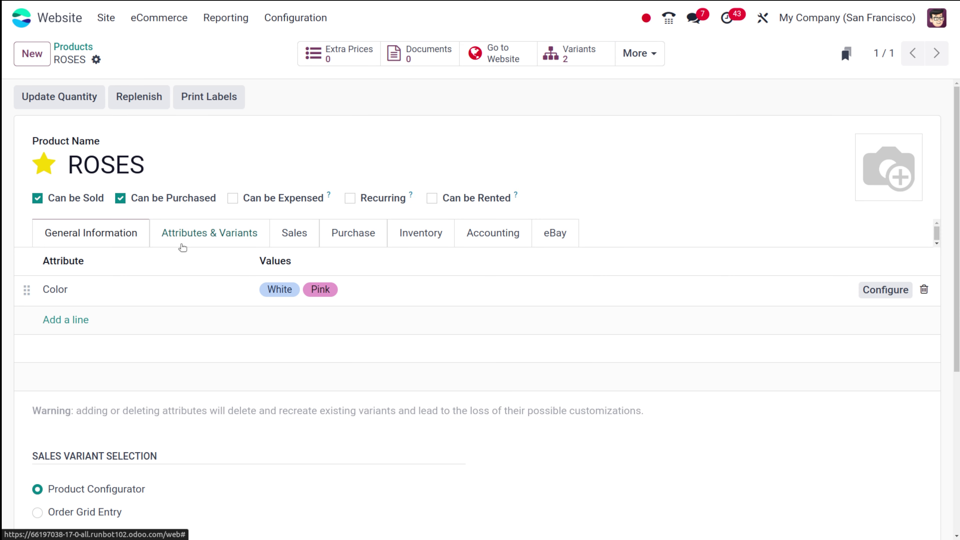
click(309, 237)
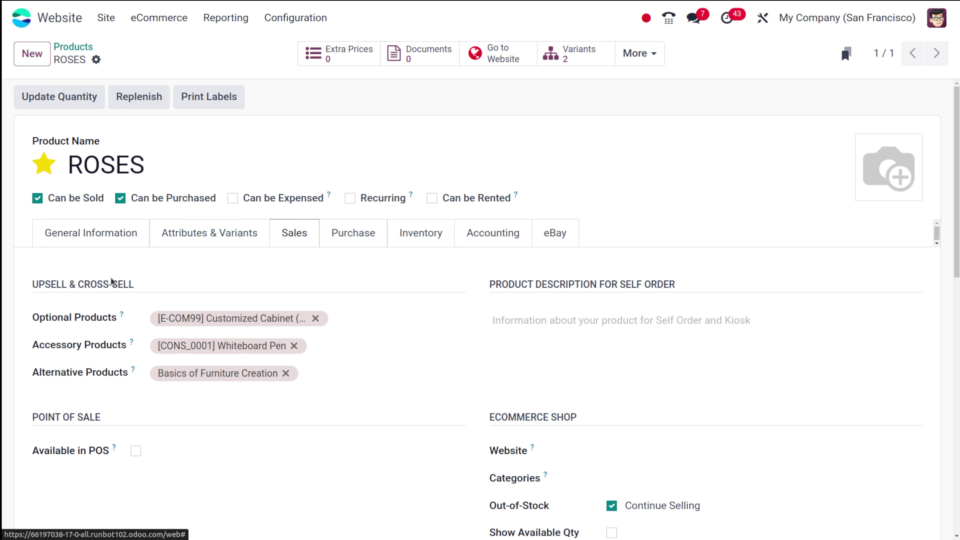
scroll(340, 423, down, 7)
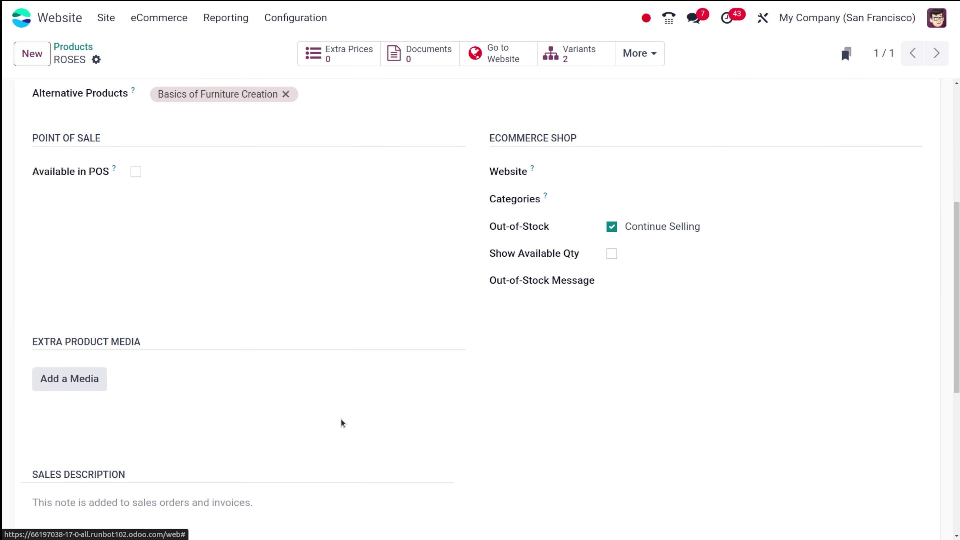
scroll(341, 422, up, 2)
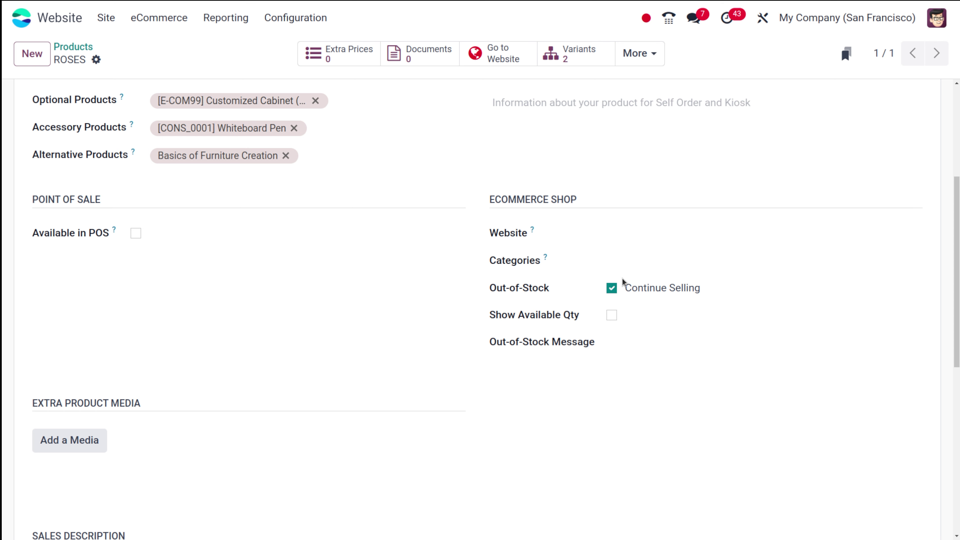
- Publish the ROSES shop page and add white roses to the cart
click(499, 61)
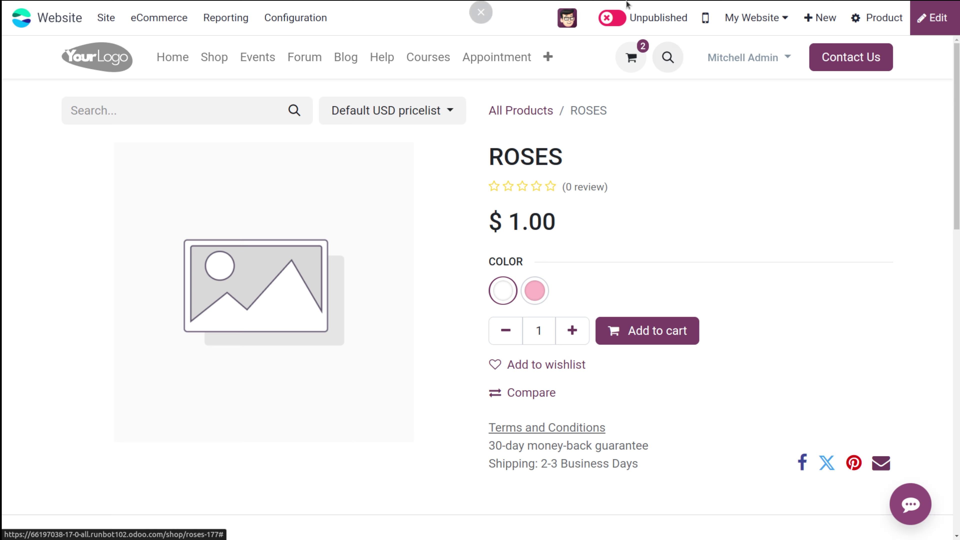
click(613, 23)
click(636, 335)
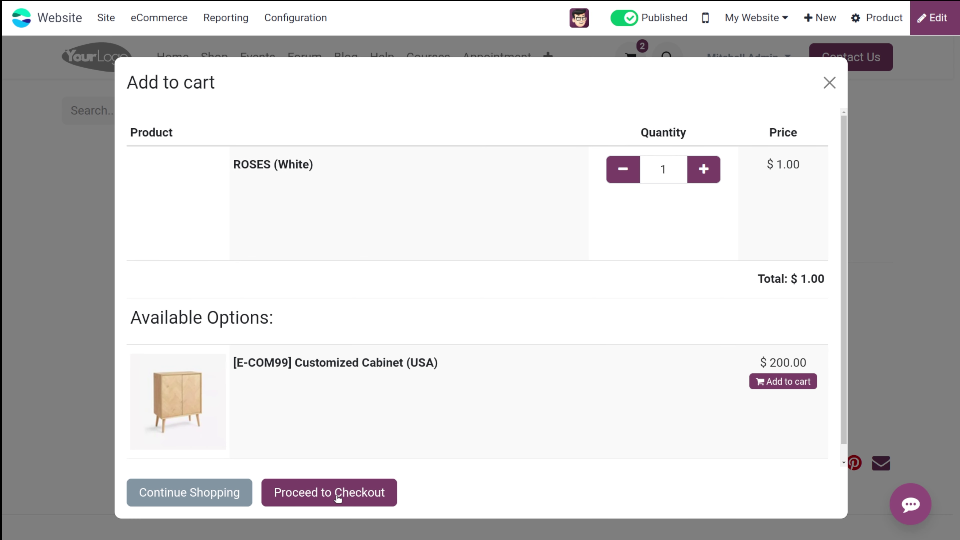
- Go through the $59.80 order overview to the checkout Address step
click(338, 492)
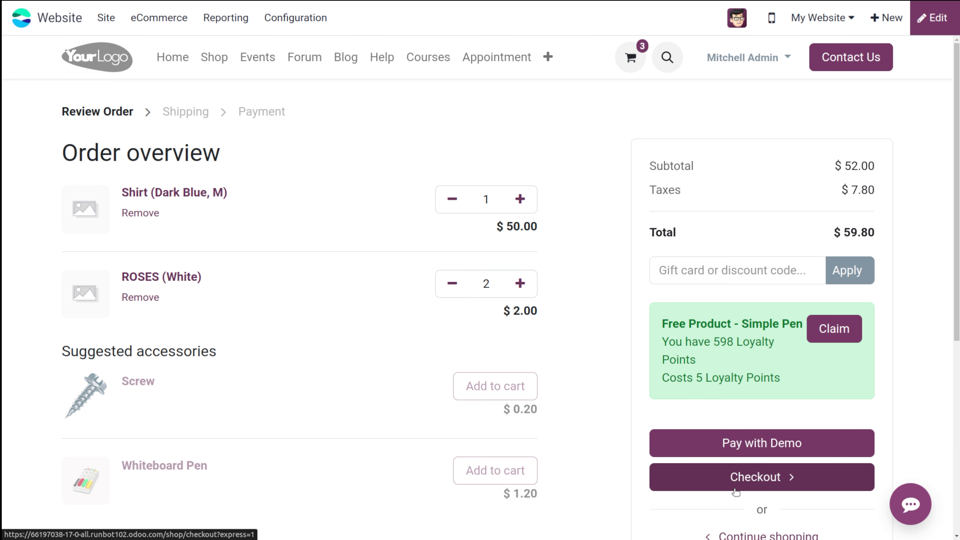
scroll(738, 488, down, 5)
click(774, 276)
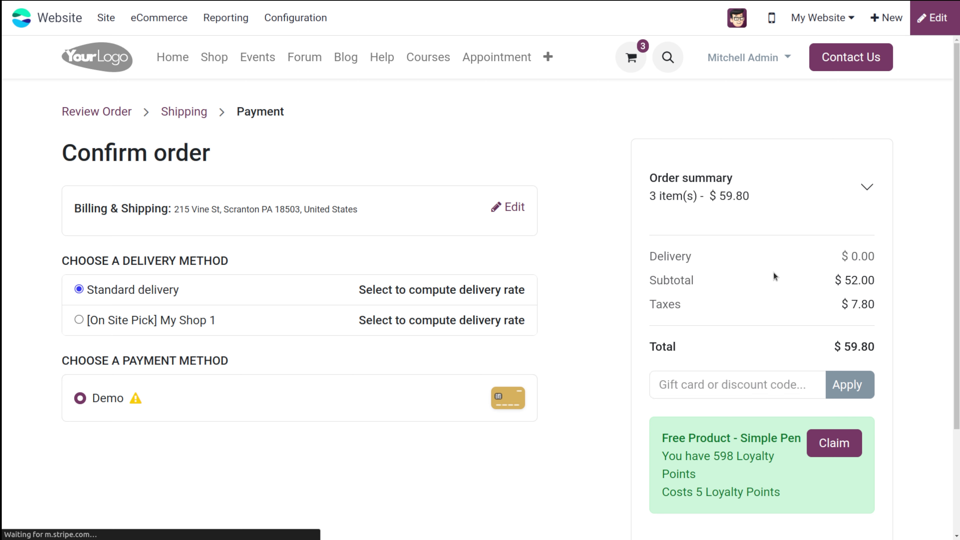
click(195, 116)
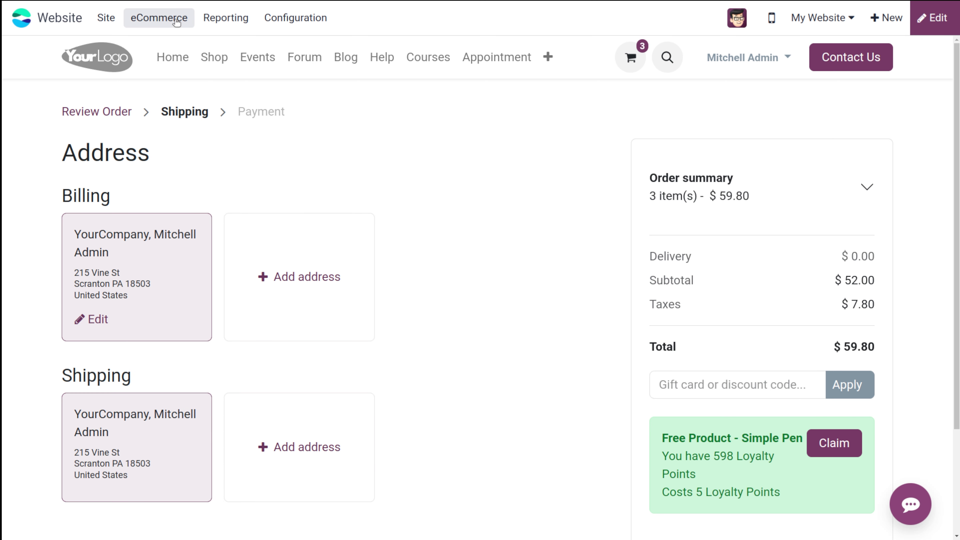
click(173, 22)
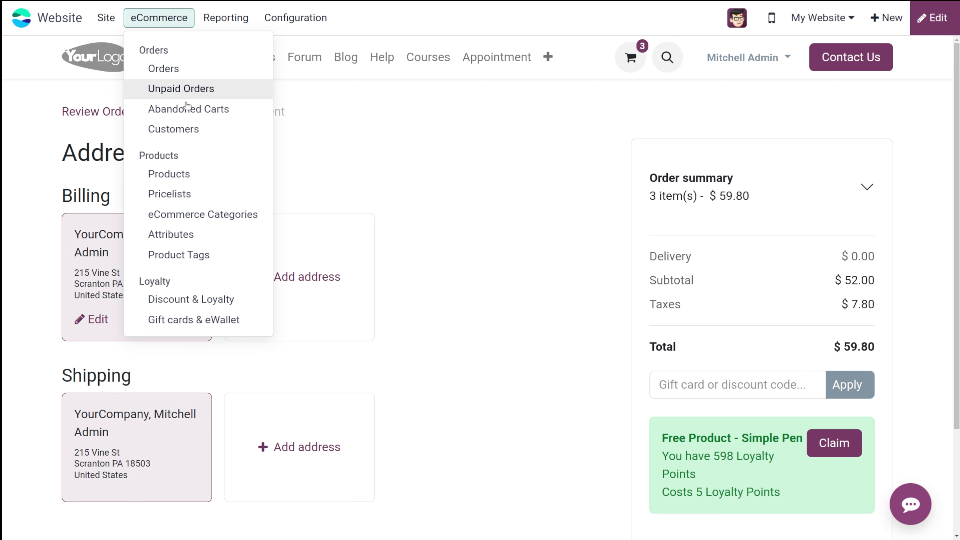
- Search all backend products for 'roses' and open the ROSES Storable Product at $1.00
click(184, 173)
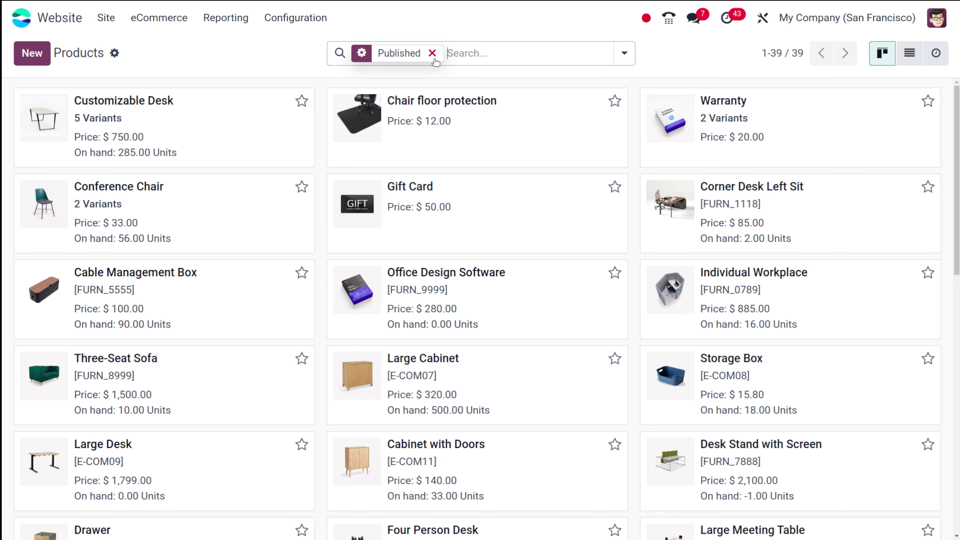
click(432, 53)
text(roses)
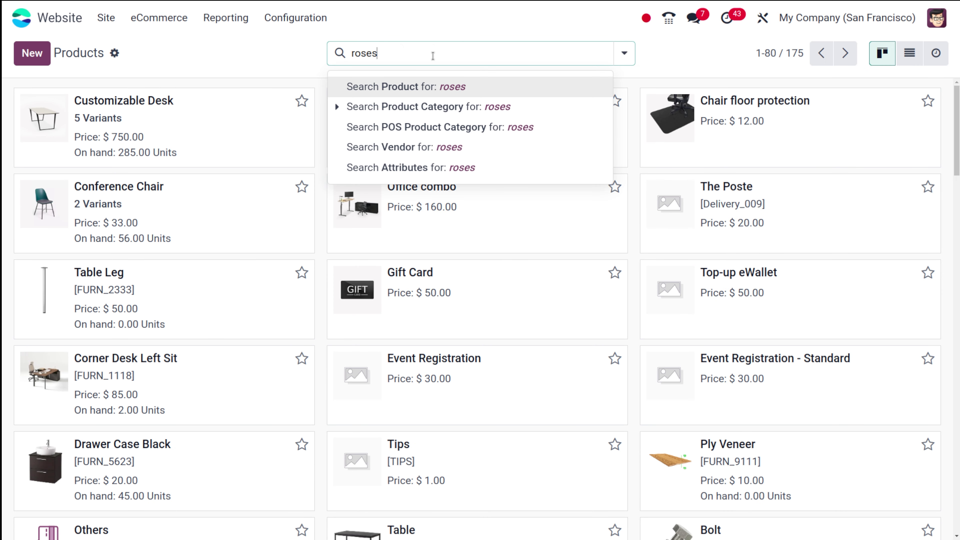
key(Return)
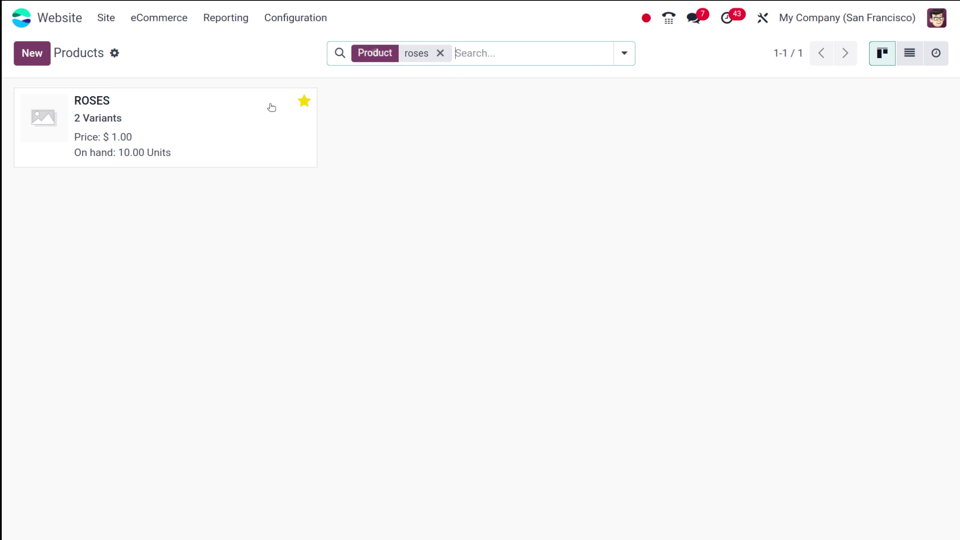
click(266, 108)
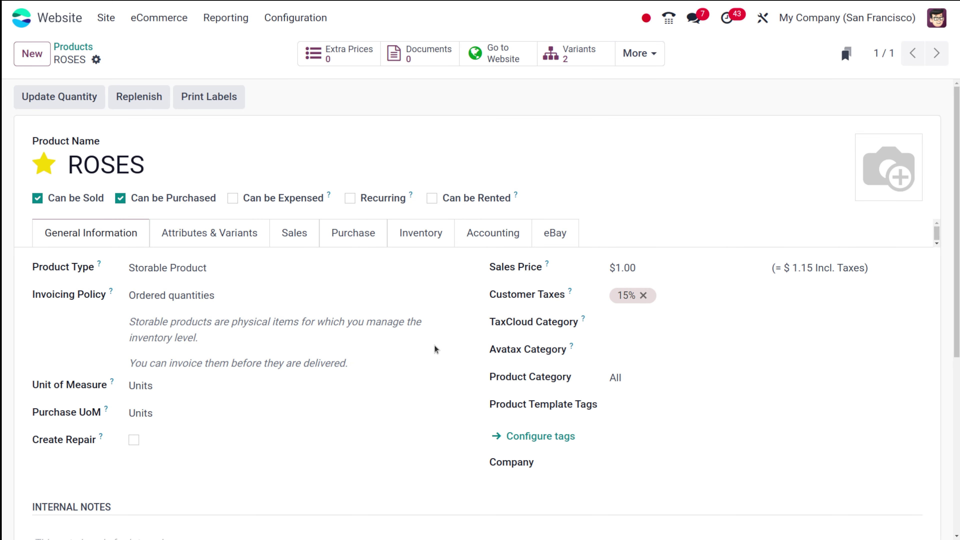
- On ROSES' Sales tab, turn off Continue Selling and turn on Show Available Qty
click(290, 233)
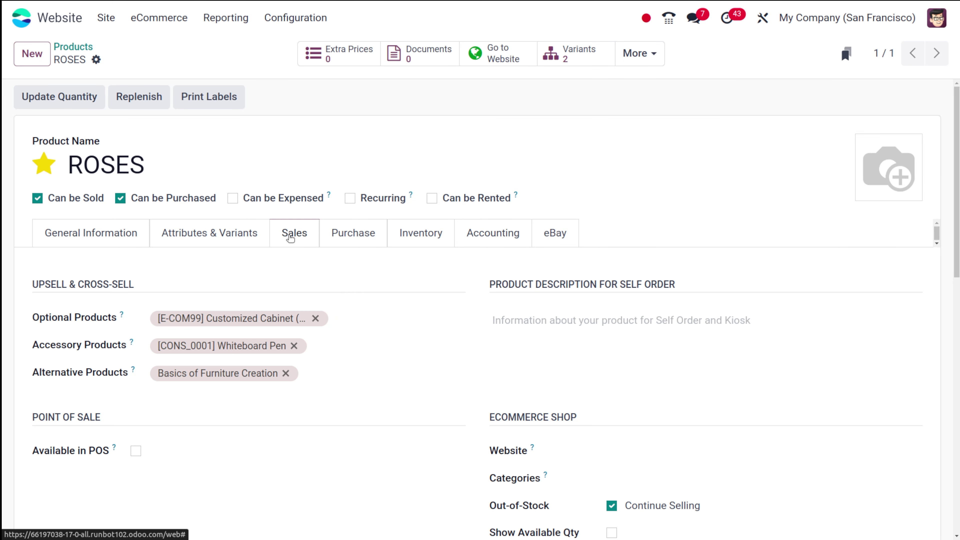
scroll(661, 376, down, 1)
scroll(660, 375, down, 5)
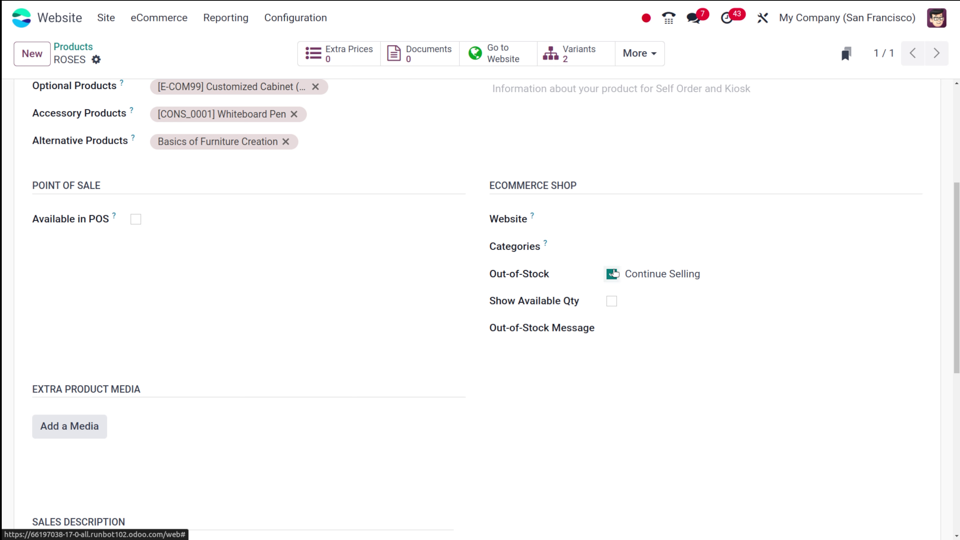
click(611, 273)
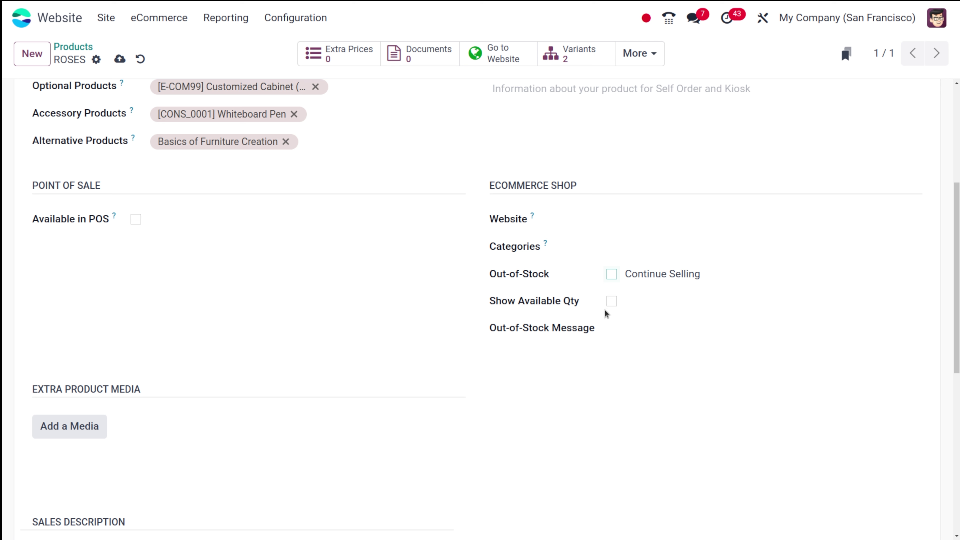
click(610, 303)
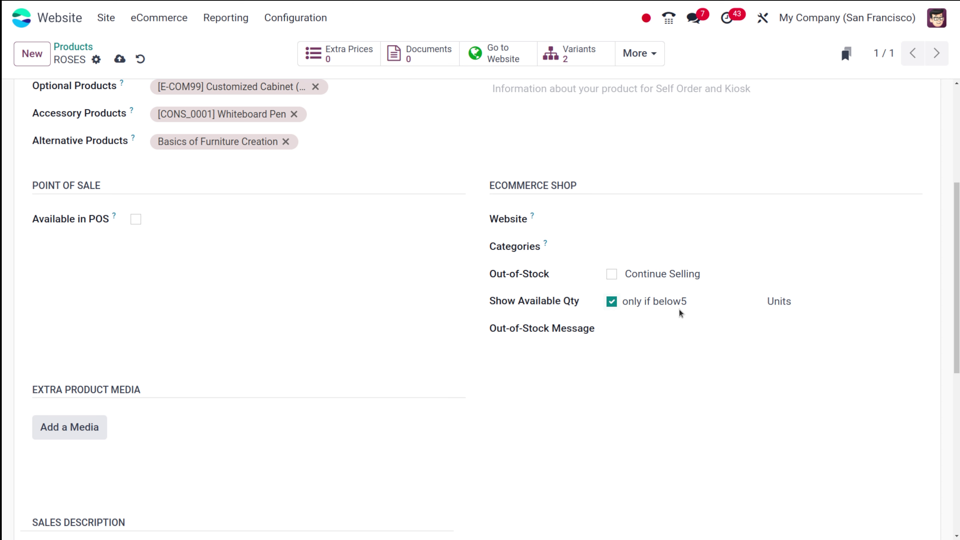
- Set the low-stock threshold to 15 and the out-of-stock message to 'sold out !!!!', then save
click(695, 301)
key(BackSpace)
click(616, 326)
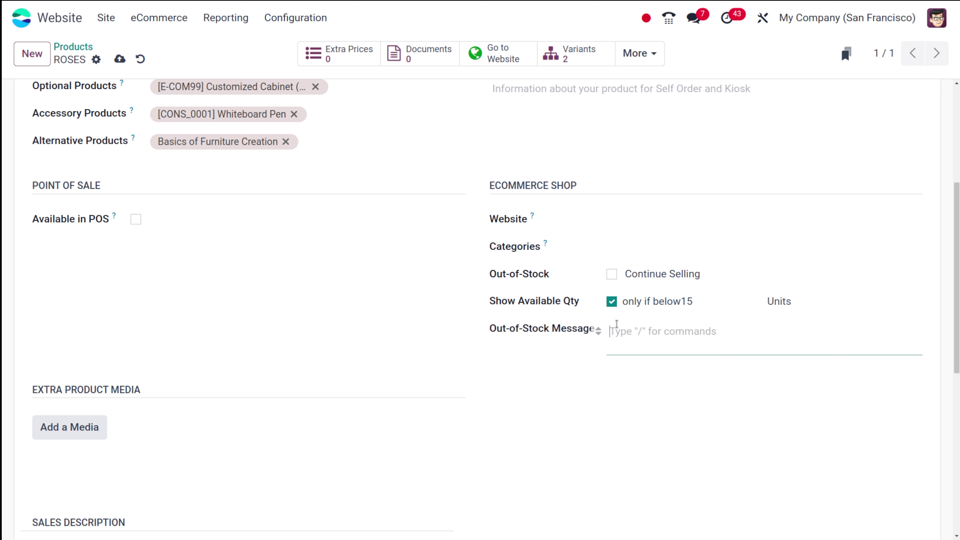
text(sold out !!!!)
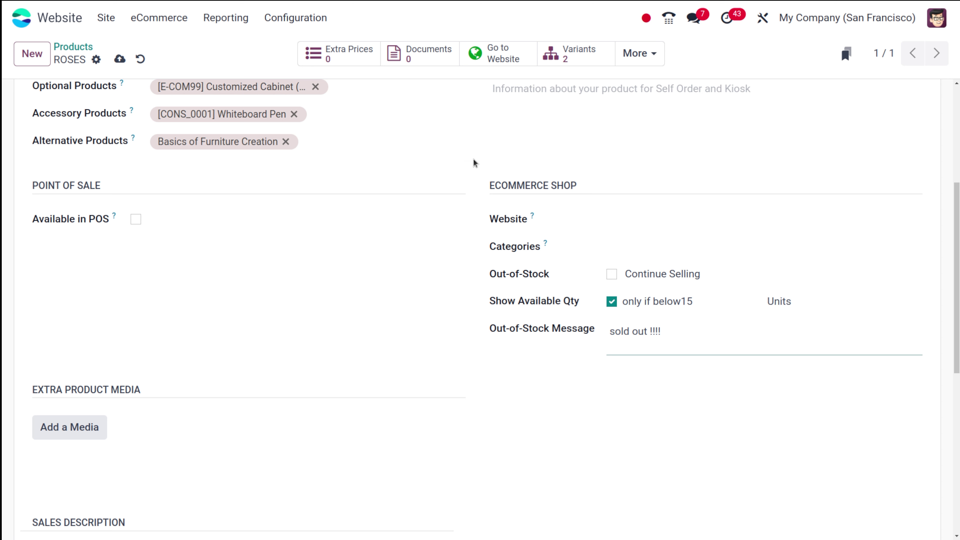
click(120, 58)
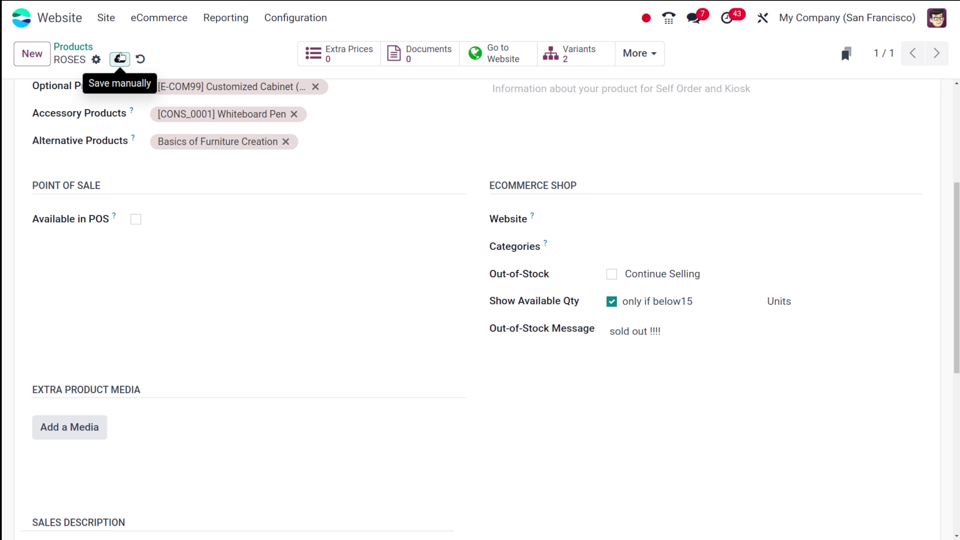
click(516, 52)
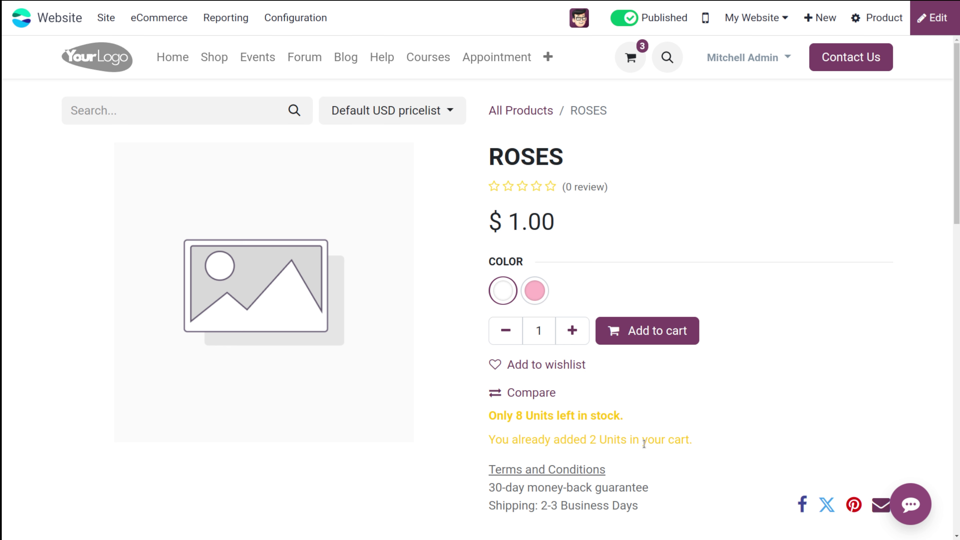
- Add white ROSES to the cart, increase the quantity, and go to the order overview
click(647, 330)
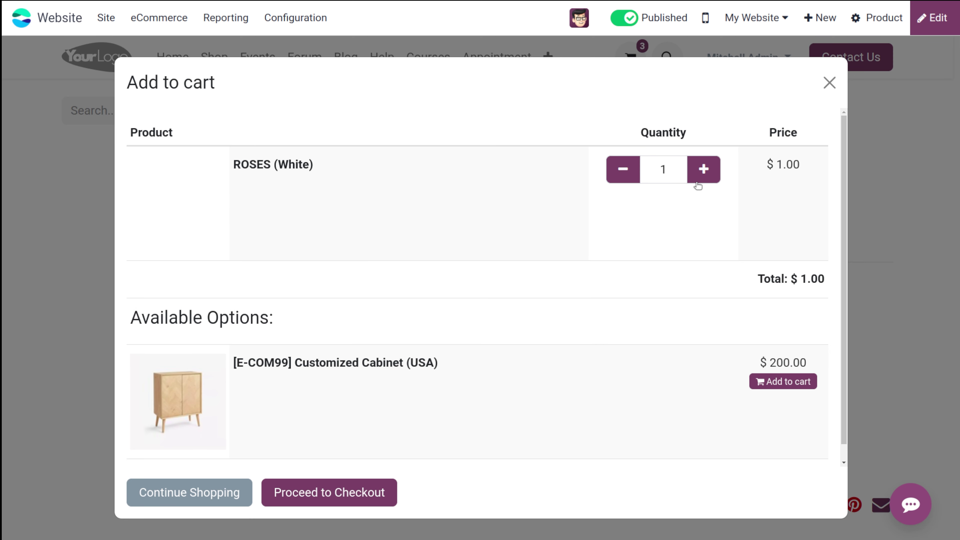
click(702, 176)
click(702, 176)
click(702, 177)
click(702, 176)
click(702, 176)
click(702, 176)
click(702, 176)
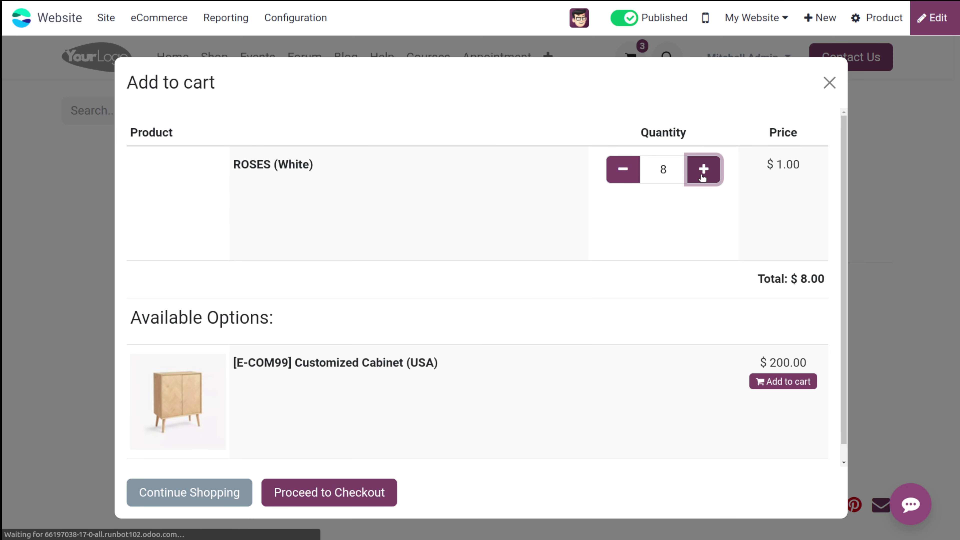
click(348, 498)
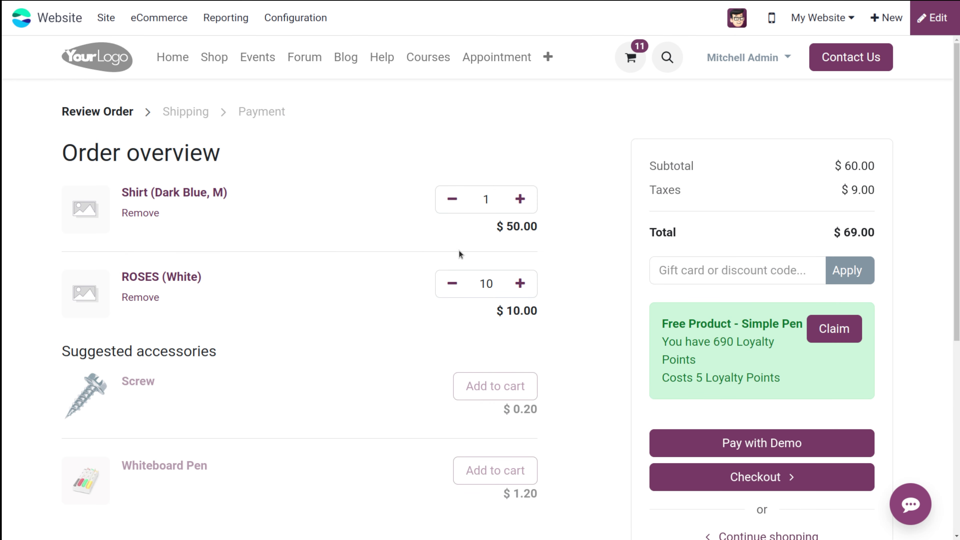
- Remove the Shirt, reduce ROSES to 8, and pay the $9.20 order
click(455, 207)
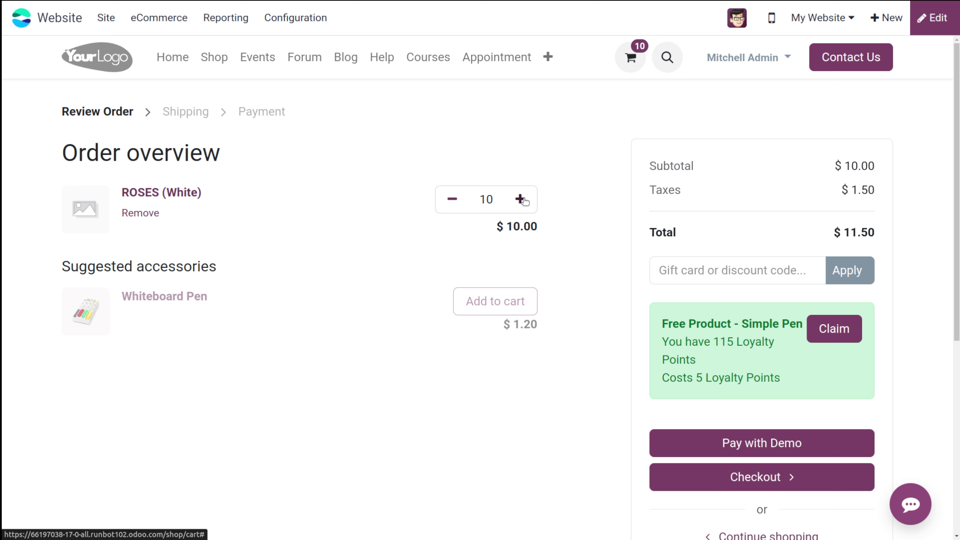
click(459, 196)
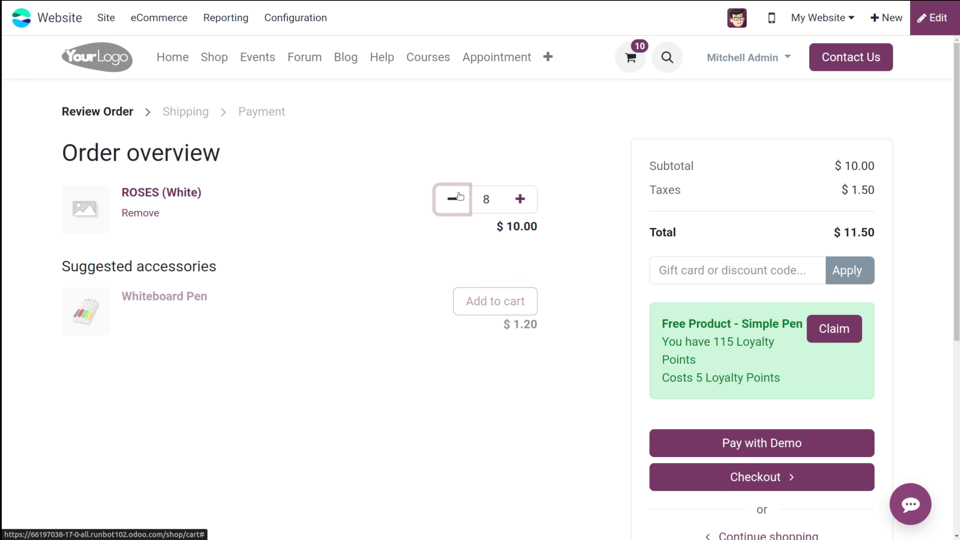
click(753, 466)
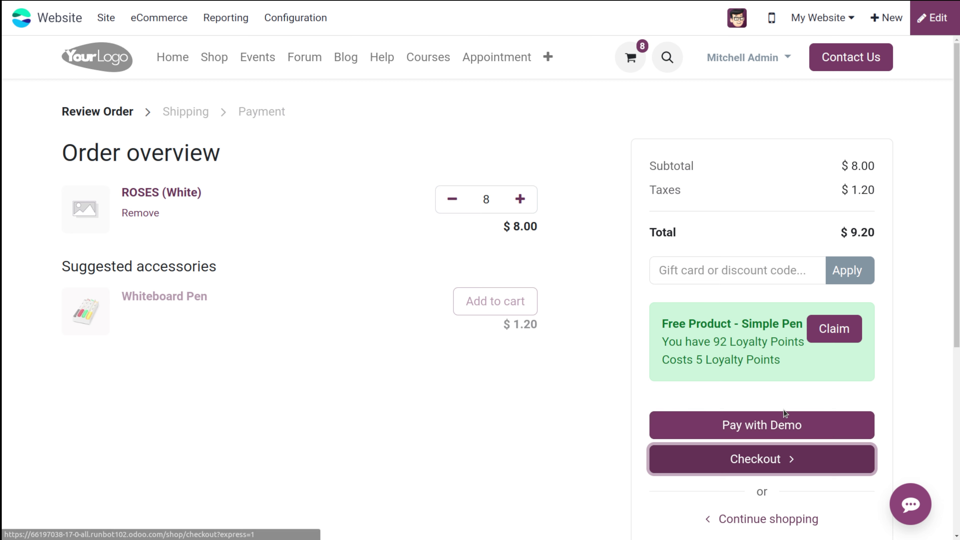
scroll(744, 411, down, 3)
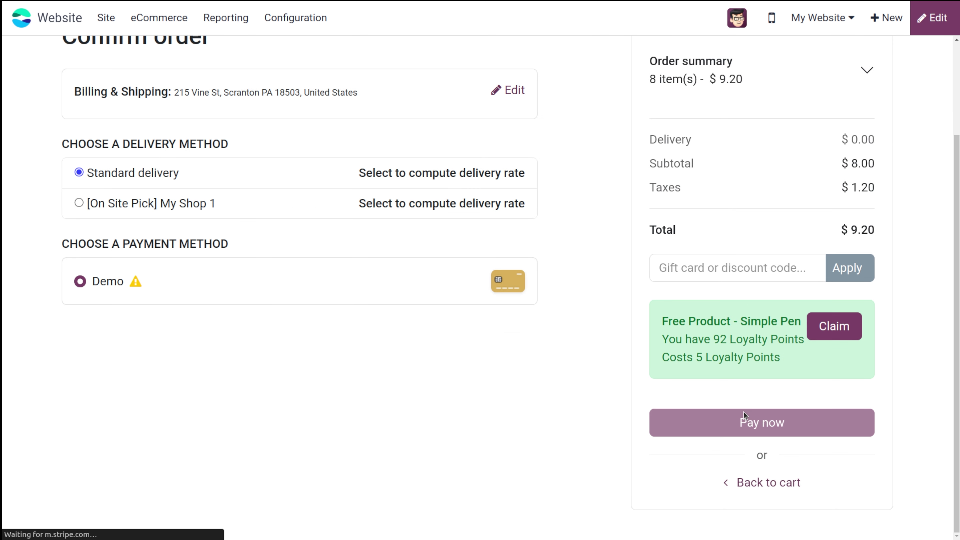
click(746, 466)
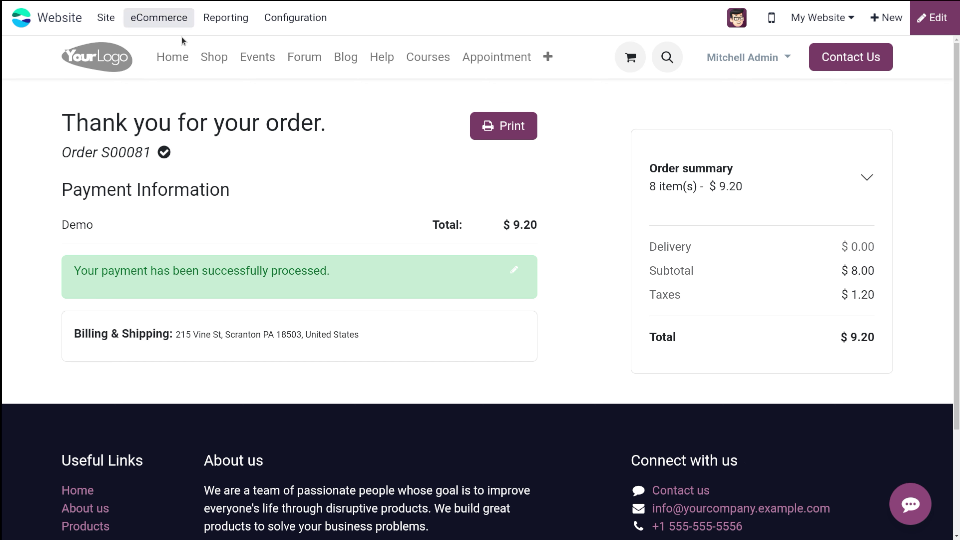
- Search the shop for 'ro' and open the ROSES product page
click(202, 61)
click(398, 109)
text(roses)
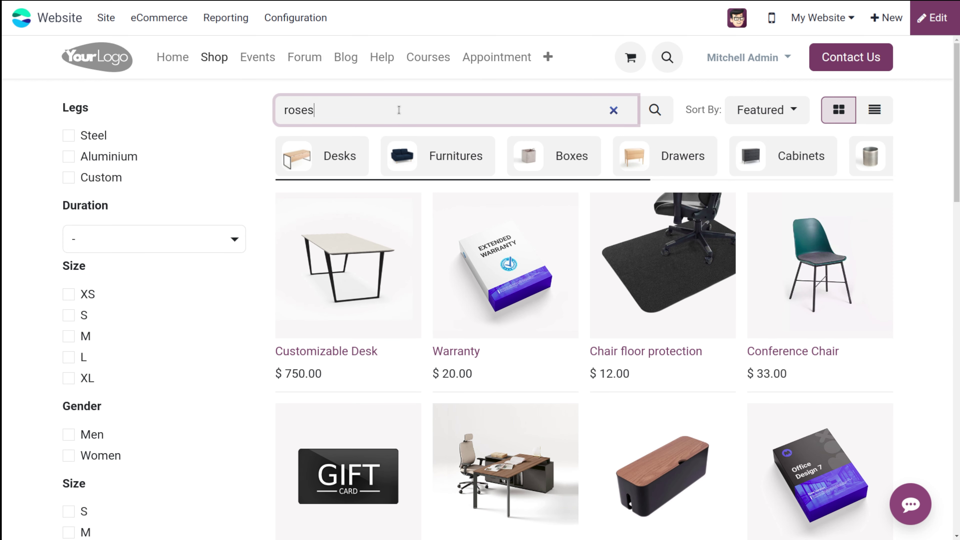
key(Return)
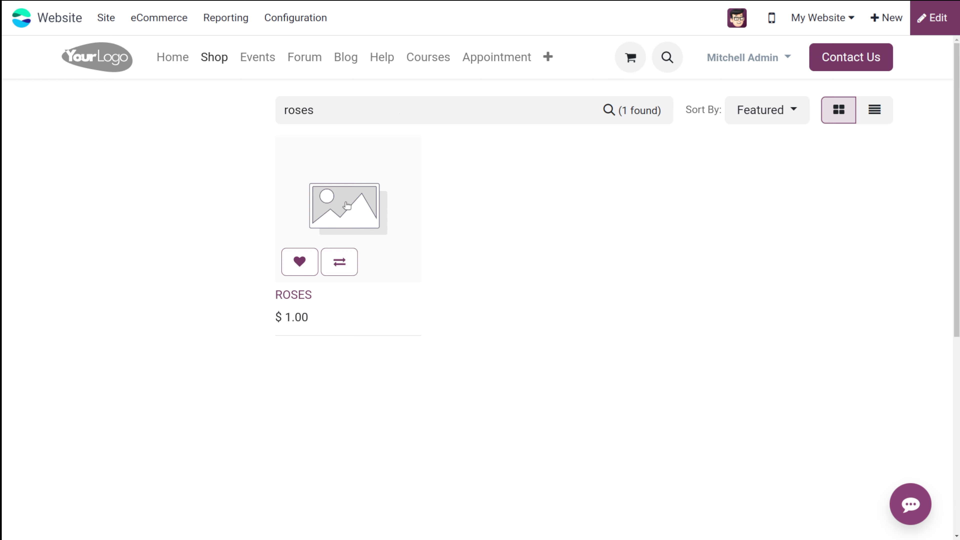
click(362, 227)
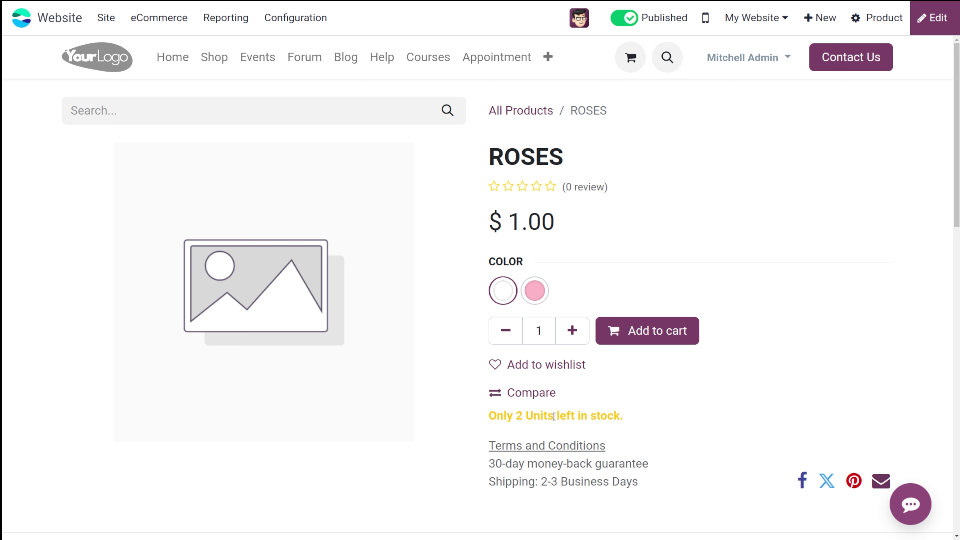
- Buy 2 white ROSES and pay with the Demo provider for $2.30
click(580, 331)
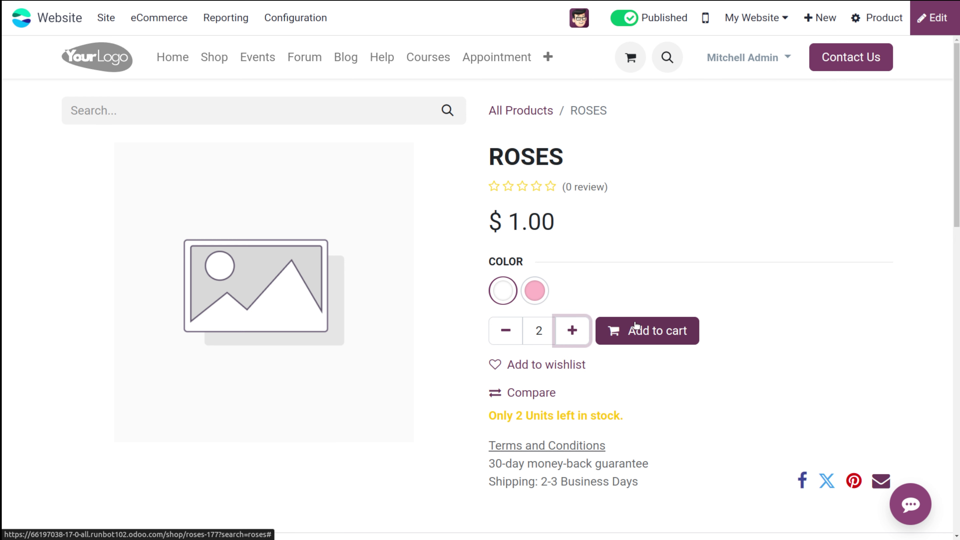
click(638, 330)
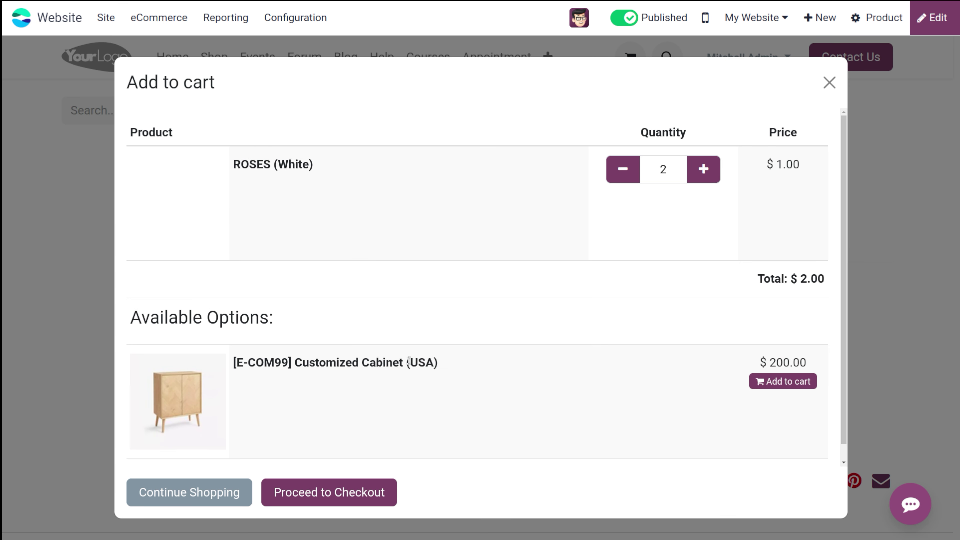
click(341, 492)
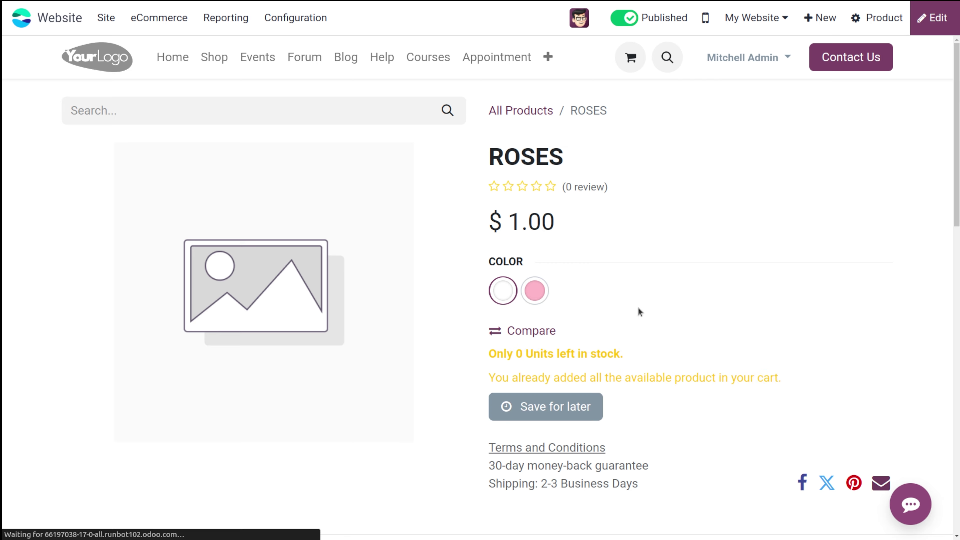
click(772, 452)
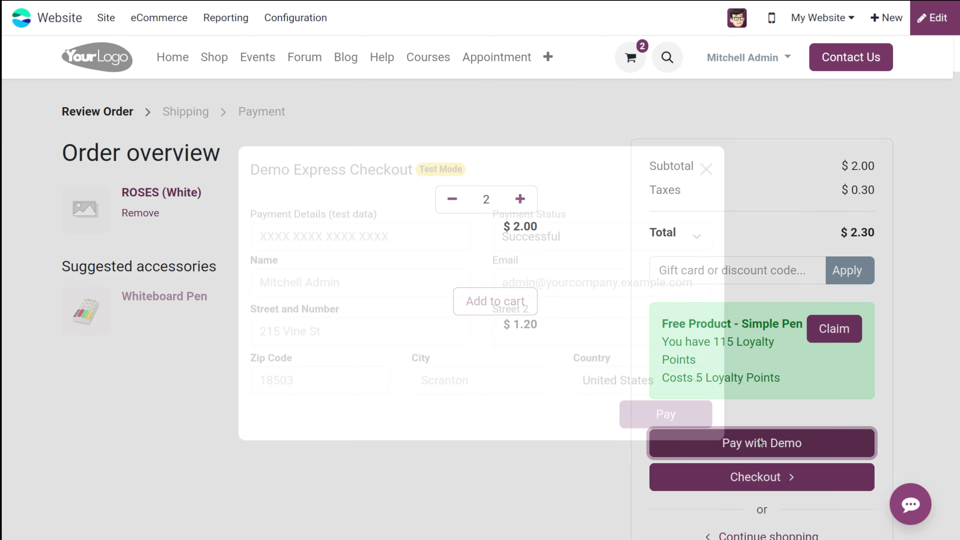
click(628, 440)
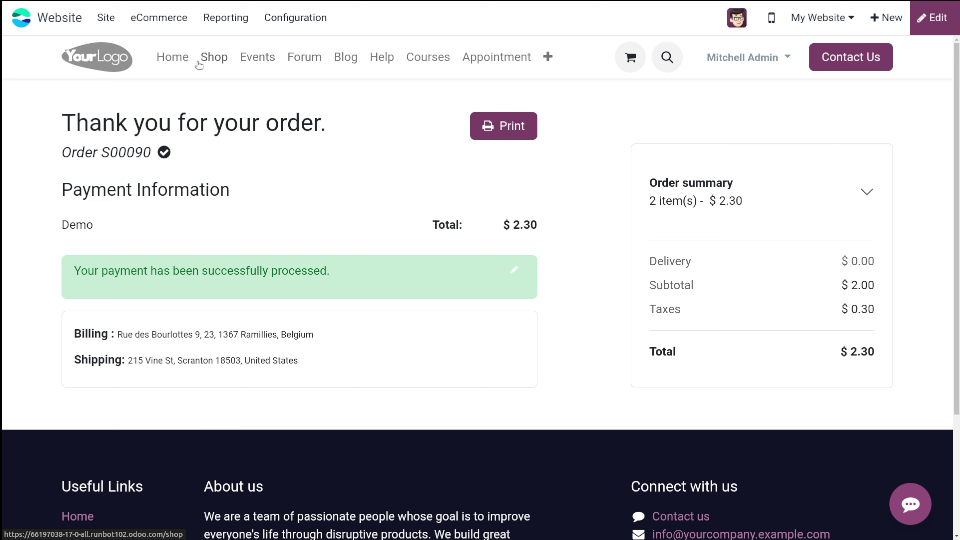
- Search the shop for 'roses' and view the ROSES page showing 'sold out !!!!'
click(215, 60)
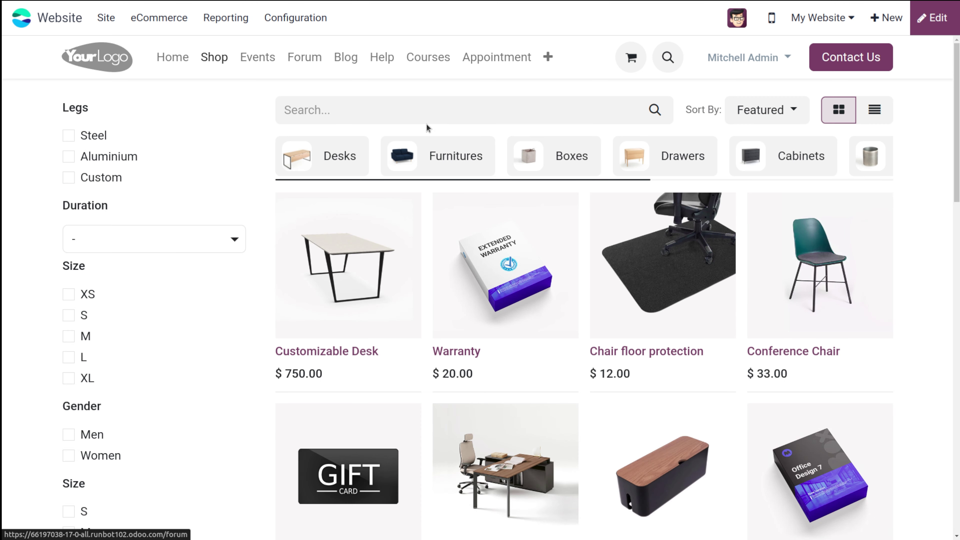
click(429, 115)
text(roses)
key(Return)
click(364, 273)
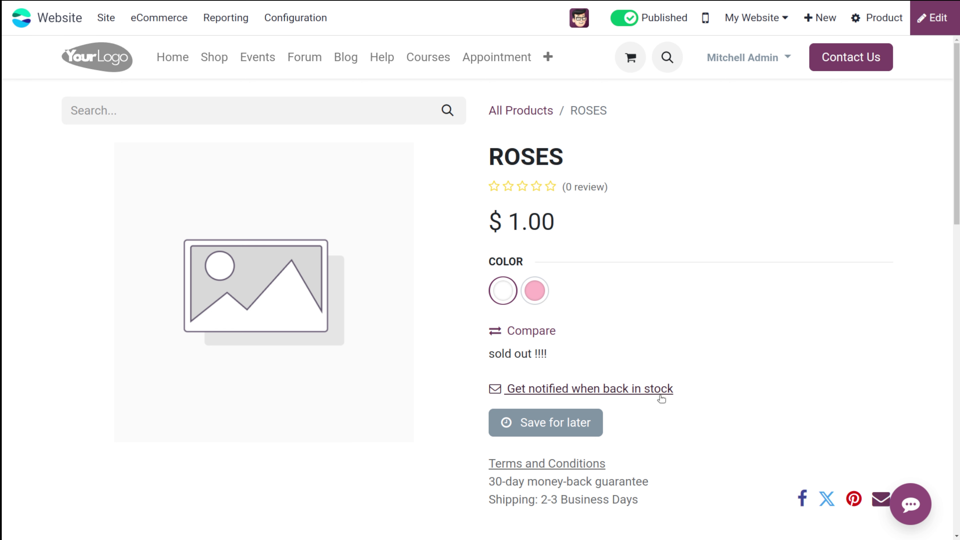
scroll(716, 469, down, 2)
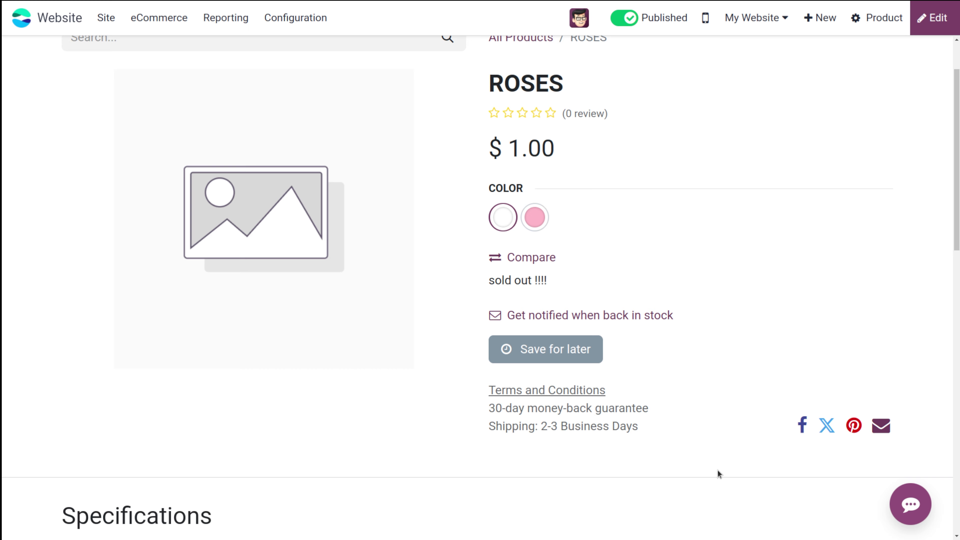
scroll(638, 320, up, 2)
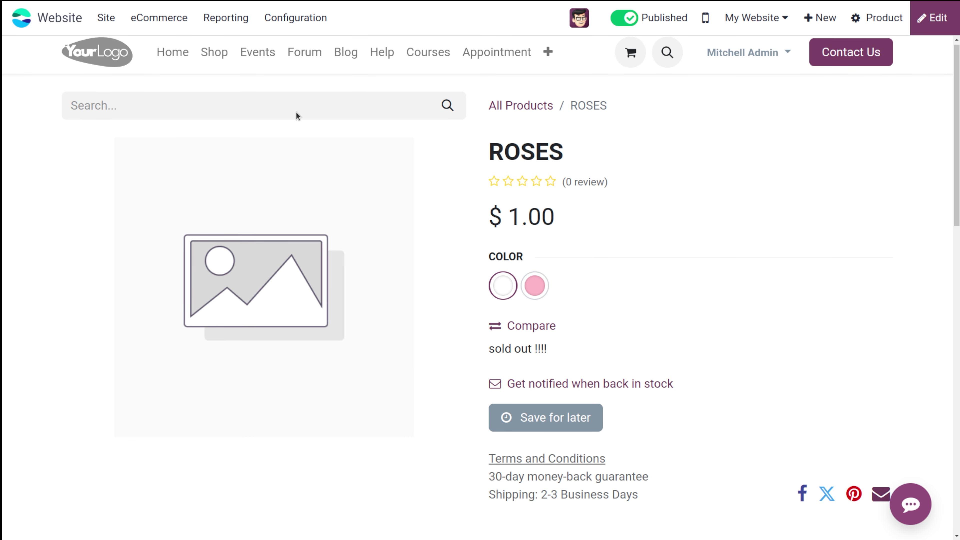
- In eCommerce Products, drop the Published filter, search 'roses', and open the ROSES record
click(168, 16)
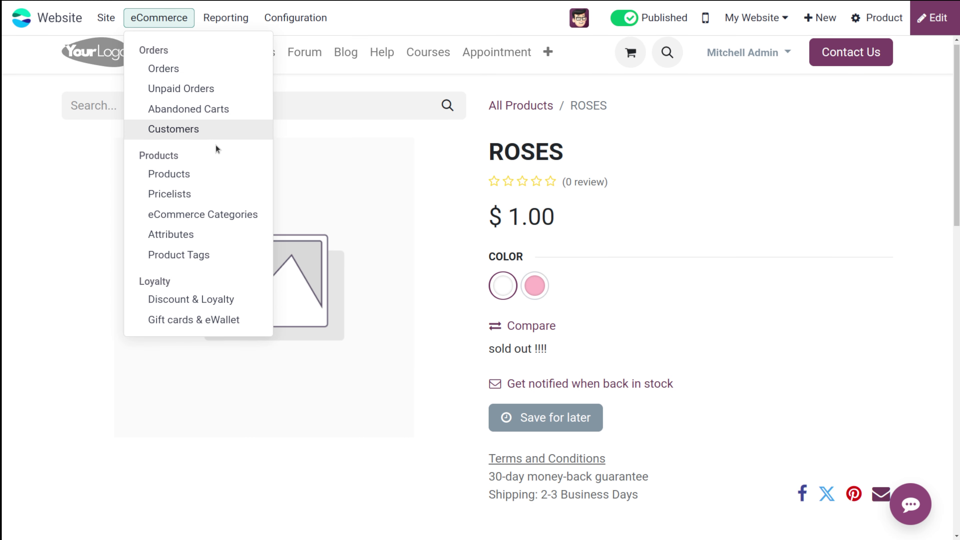
click(225, 171)
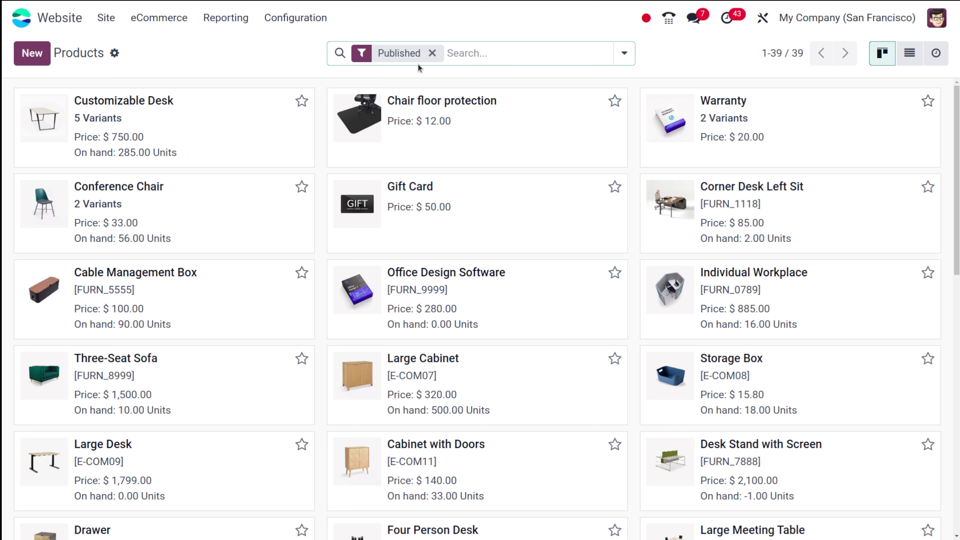
click(432, 53)
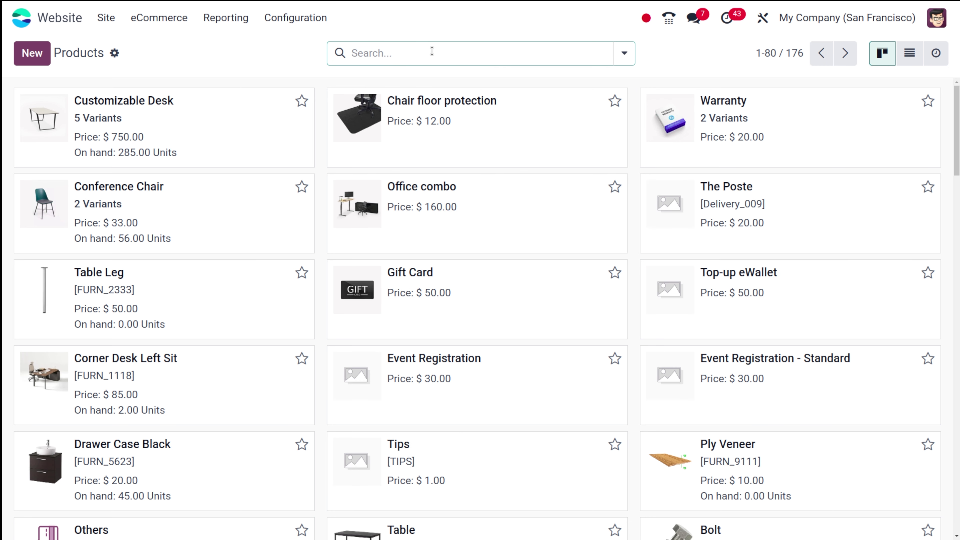
text(roses)
key(Return)
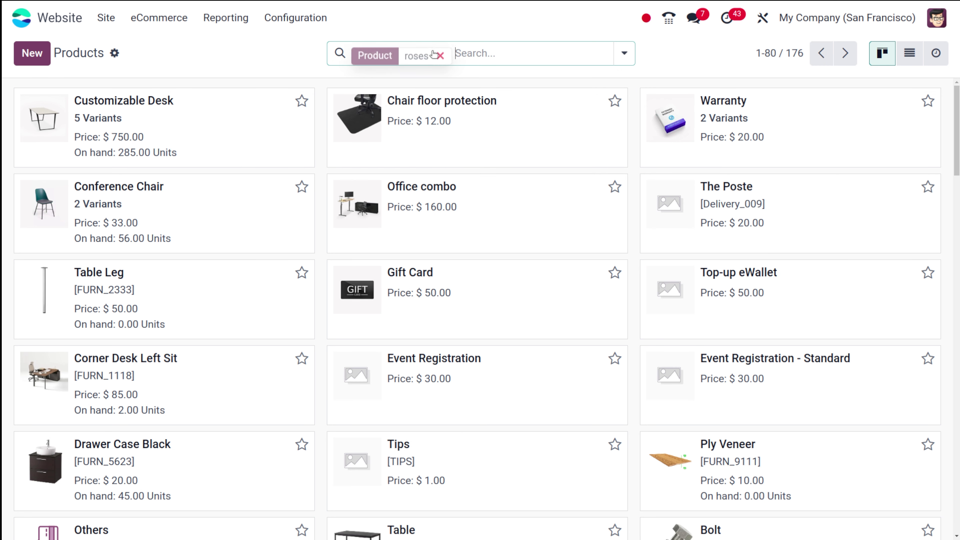
click(214, 100)
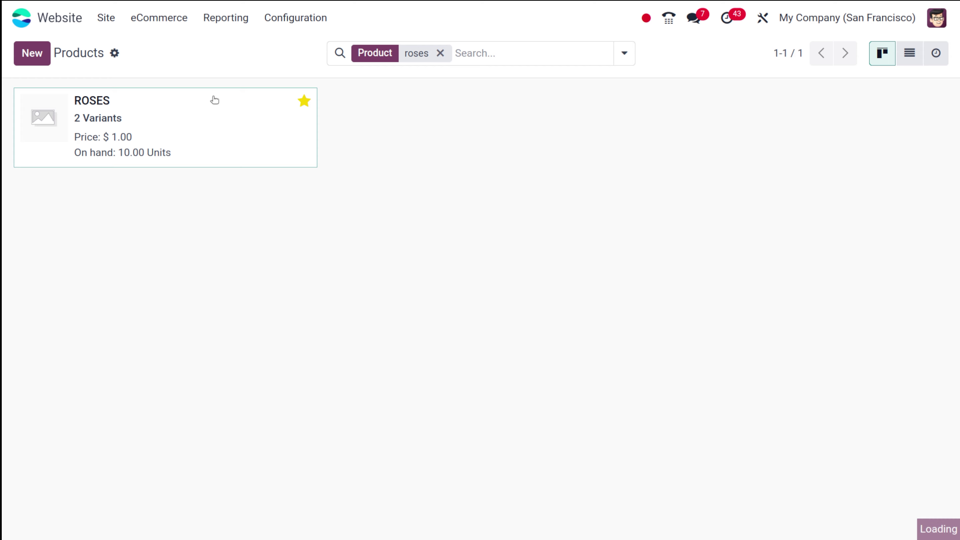